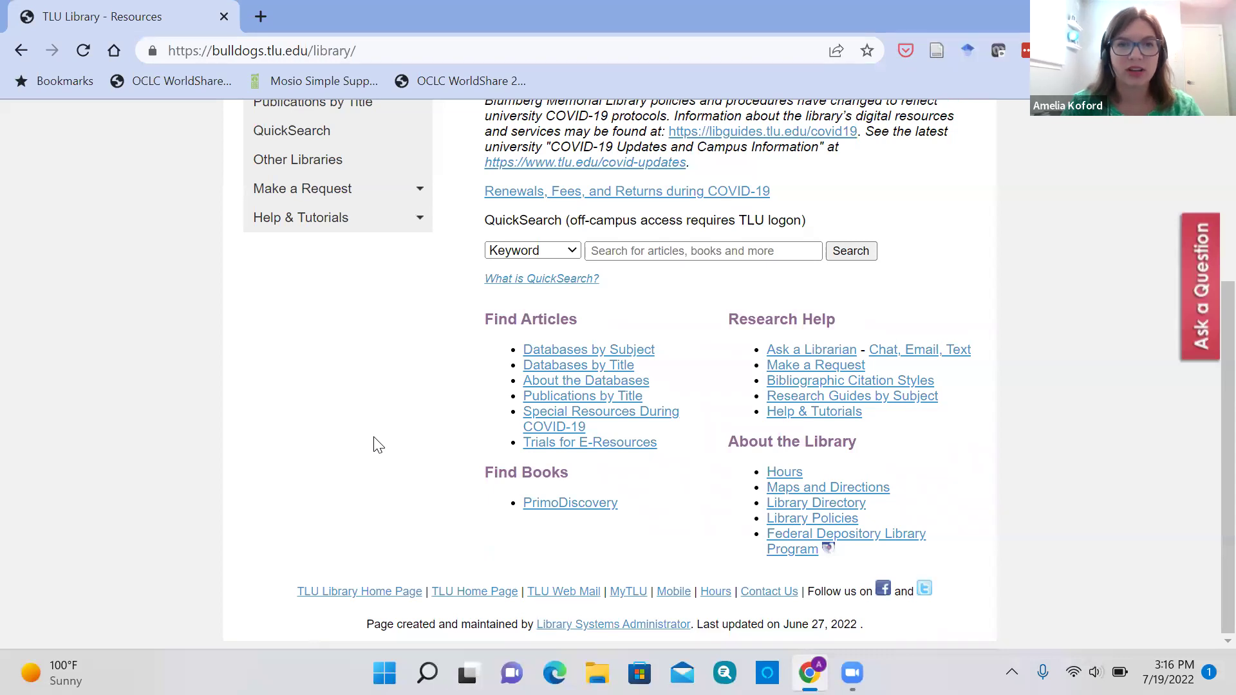
View the library's Ask a Question form with its question box and reply options, and close it without submitting
scroll(378, 444, up, 4)
mouse_move(374, 445)
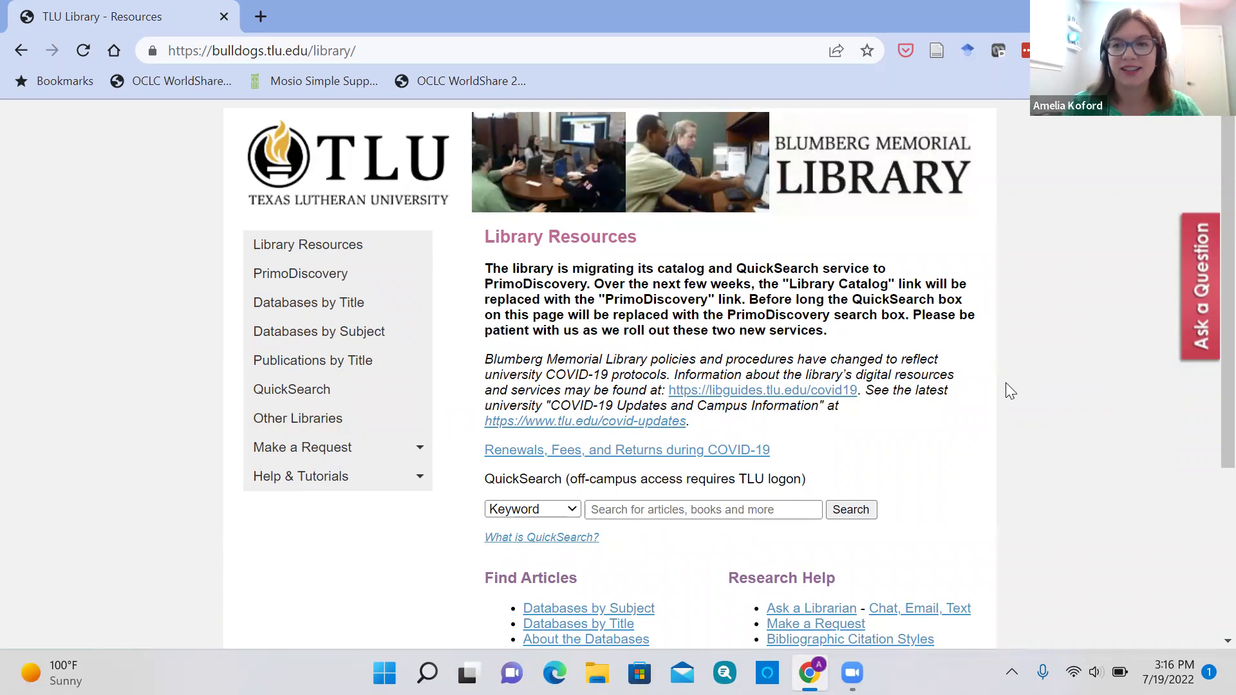
click(1203, 302)
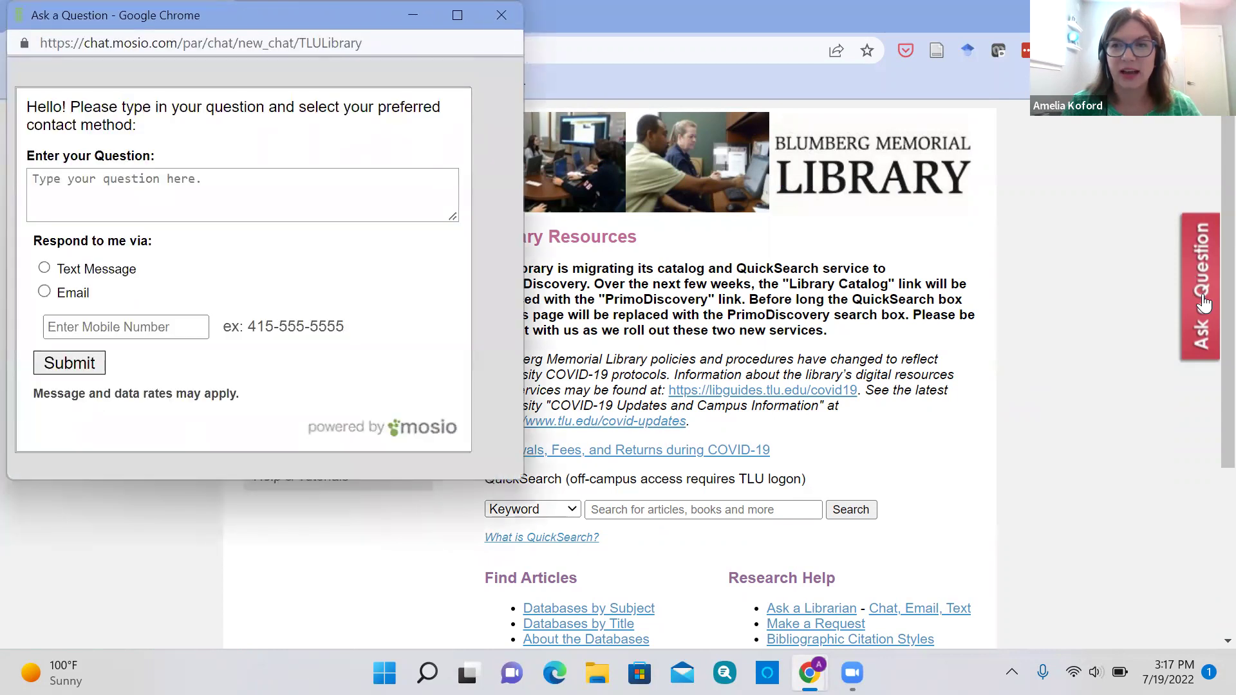
click(270, 204)
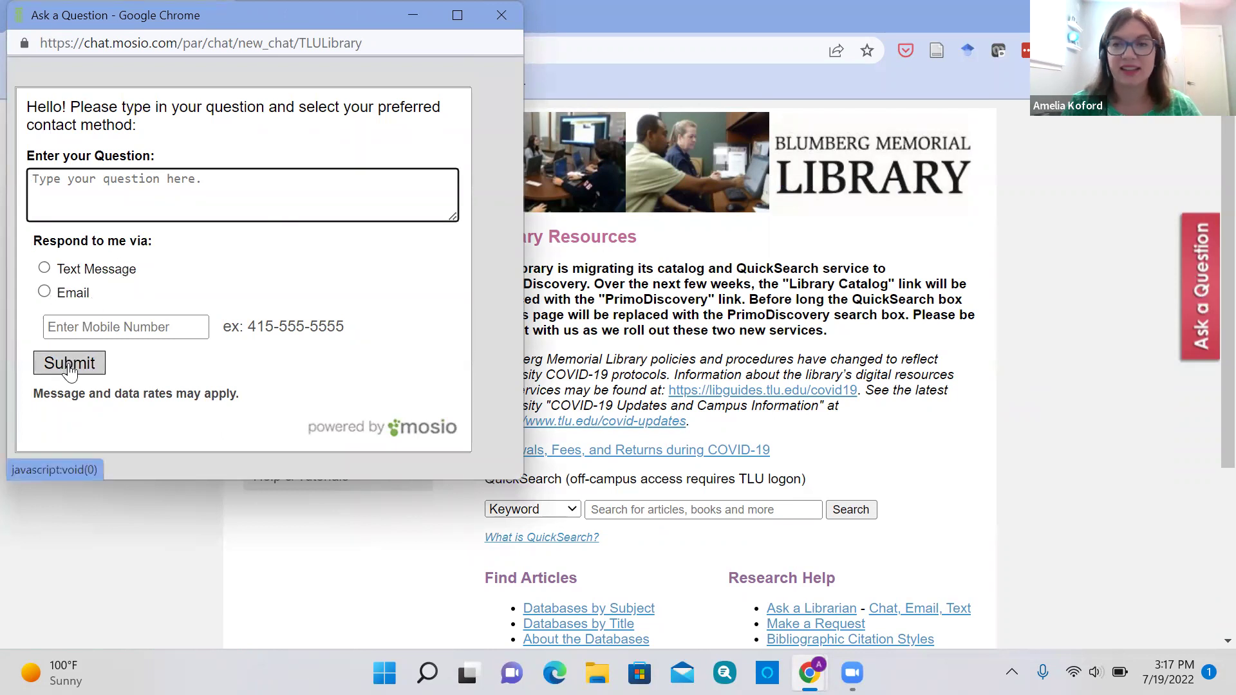
click(494, 11)
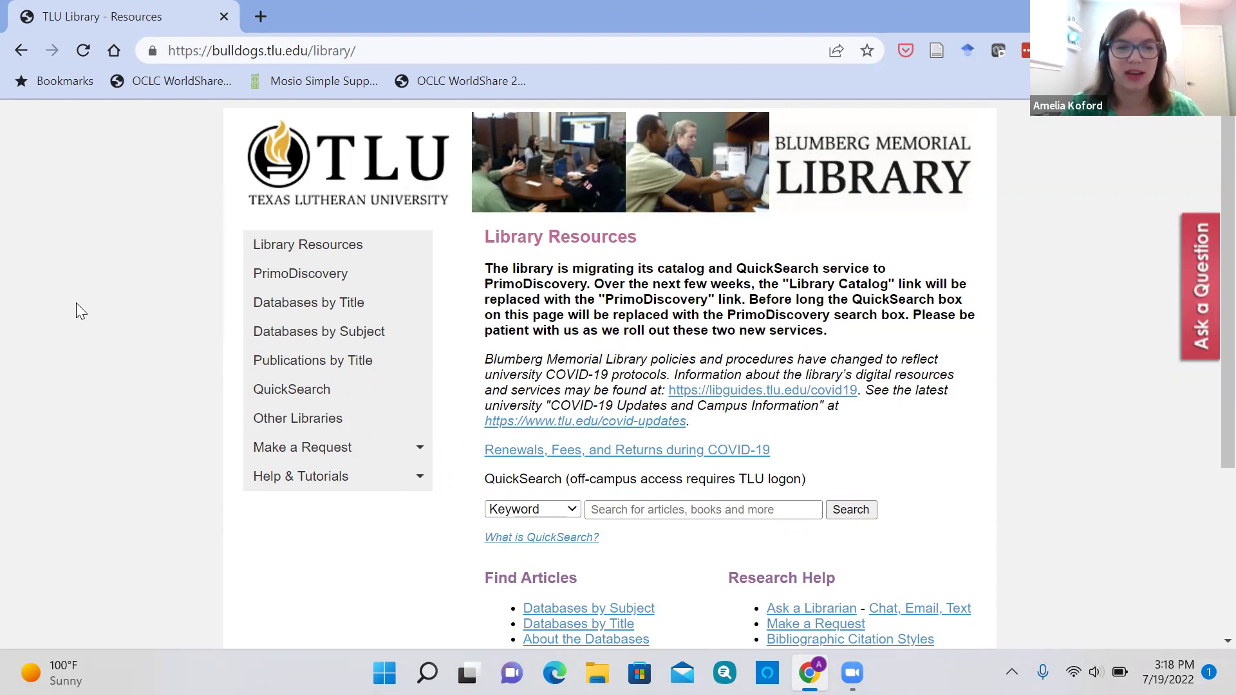
View the interlibrary loan (ILL) request form's start page and return to the library homepage
mouse_move(291, 451)
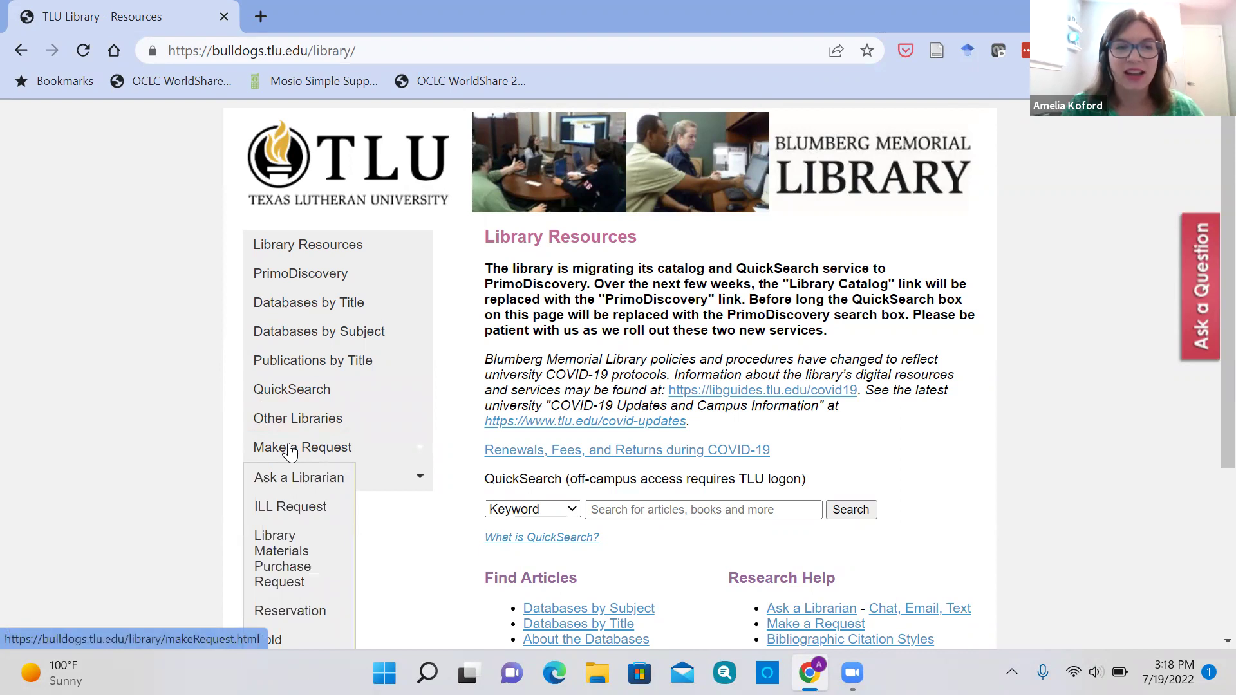
click(290, 511)
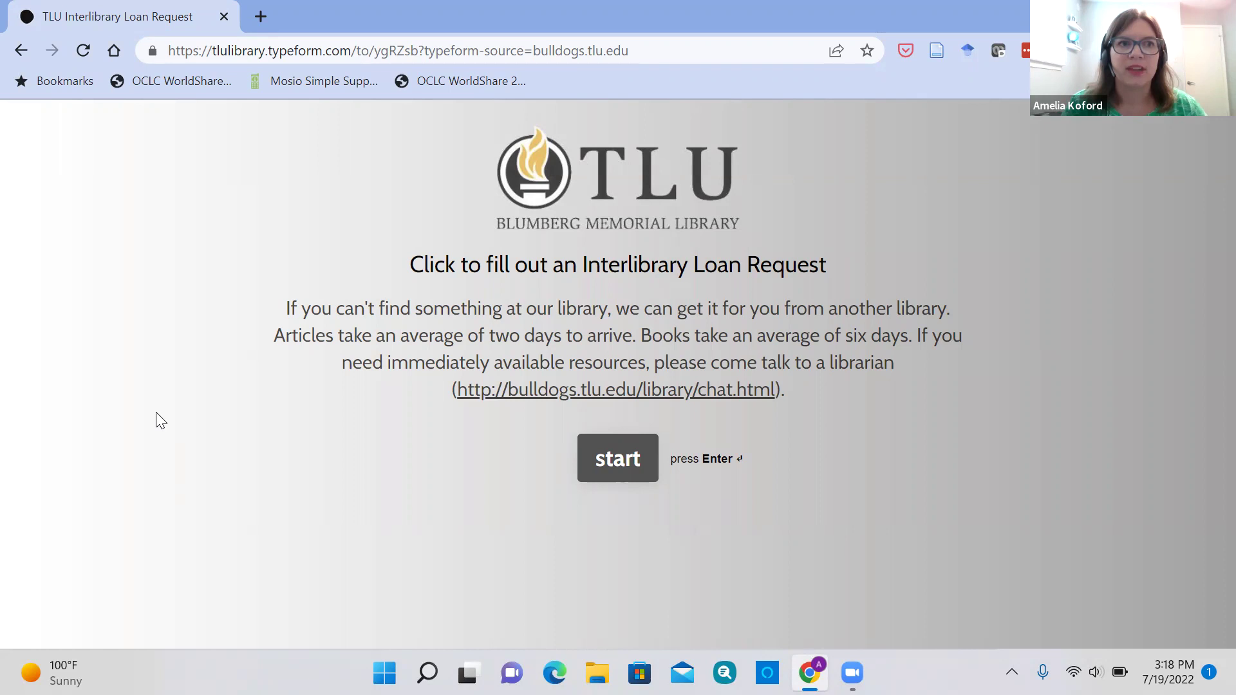
click(22, 52)
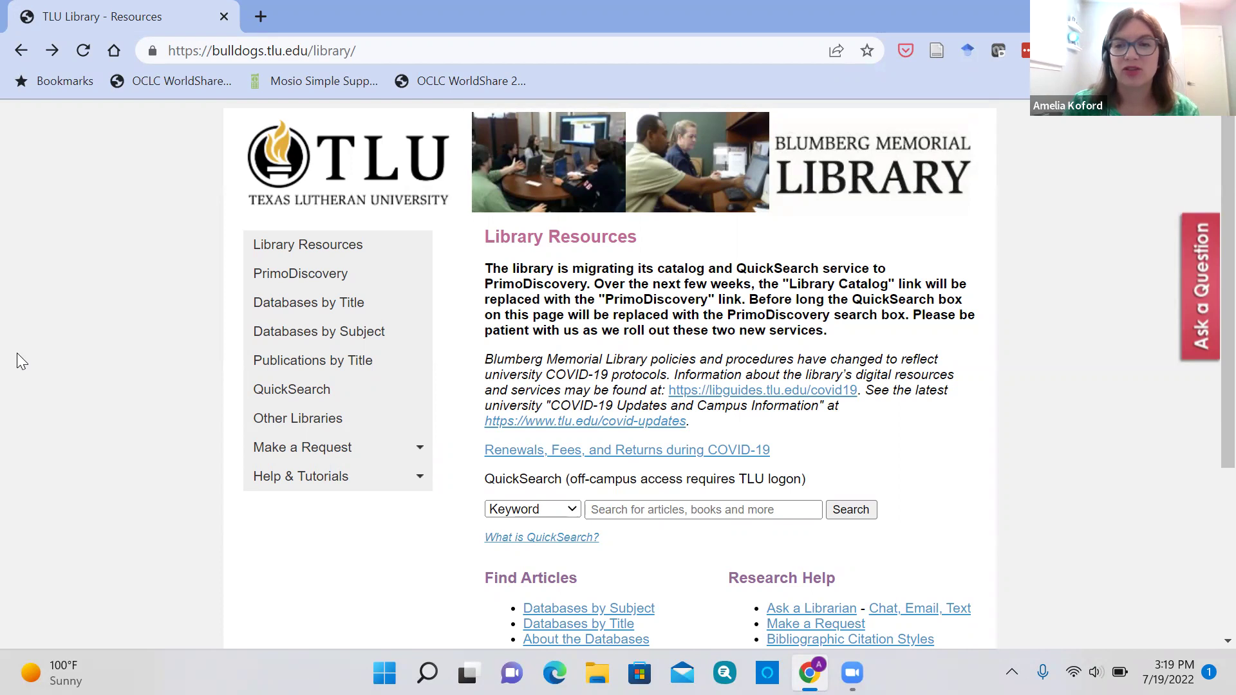
Open the Nursing databases page from the library's Databases by Subject list
scroll(89, 429, down, 2)
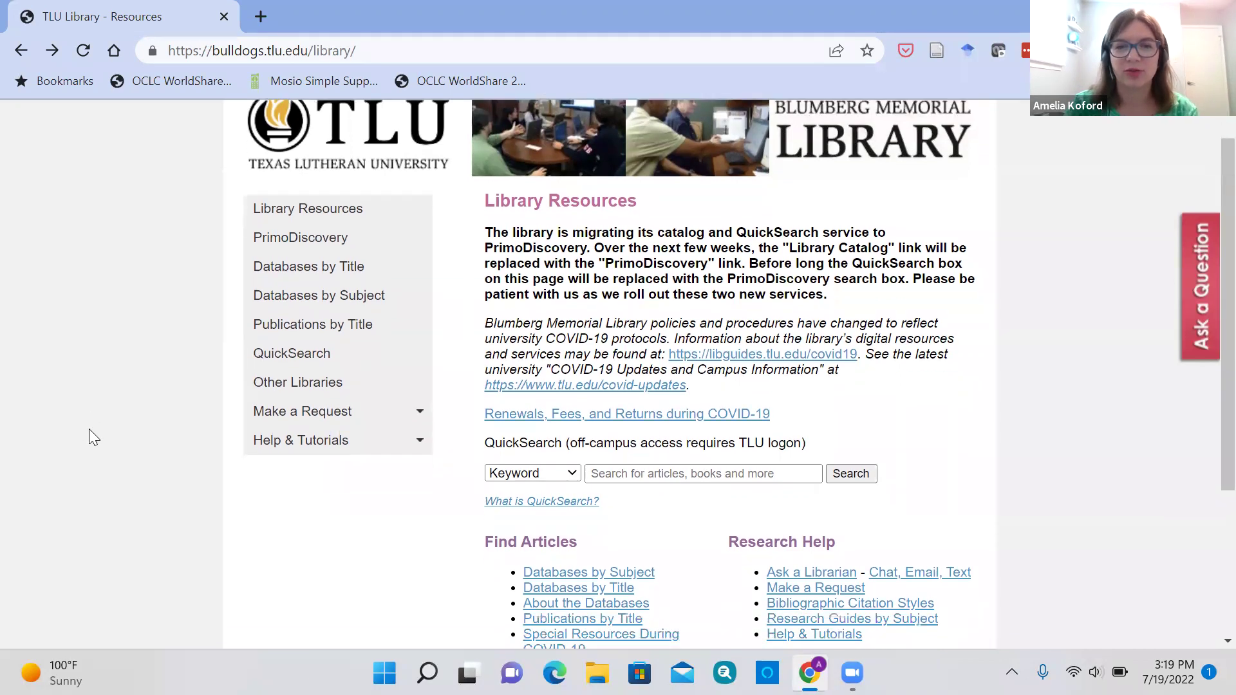
scroll(88, 429, down, 2)
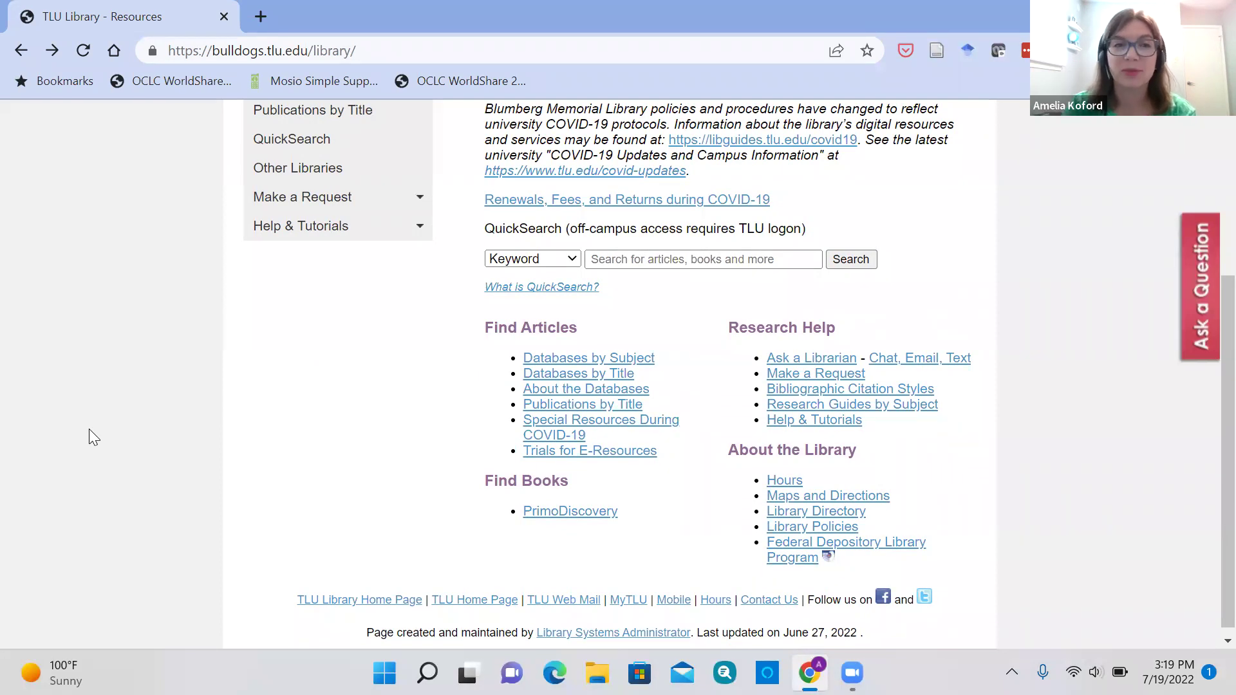
scroll(89, 429, up, 4)
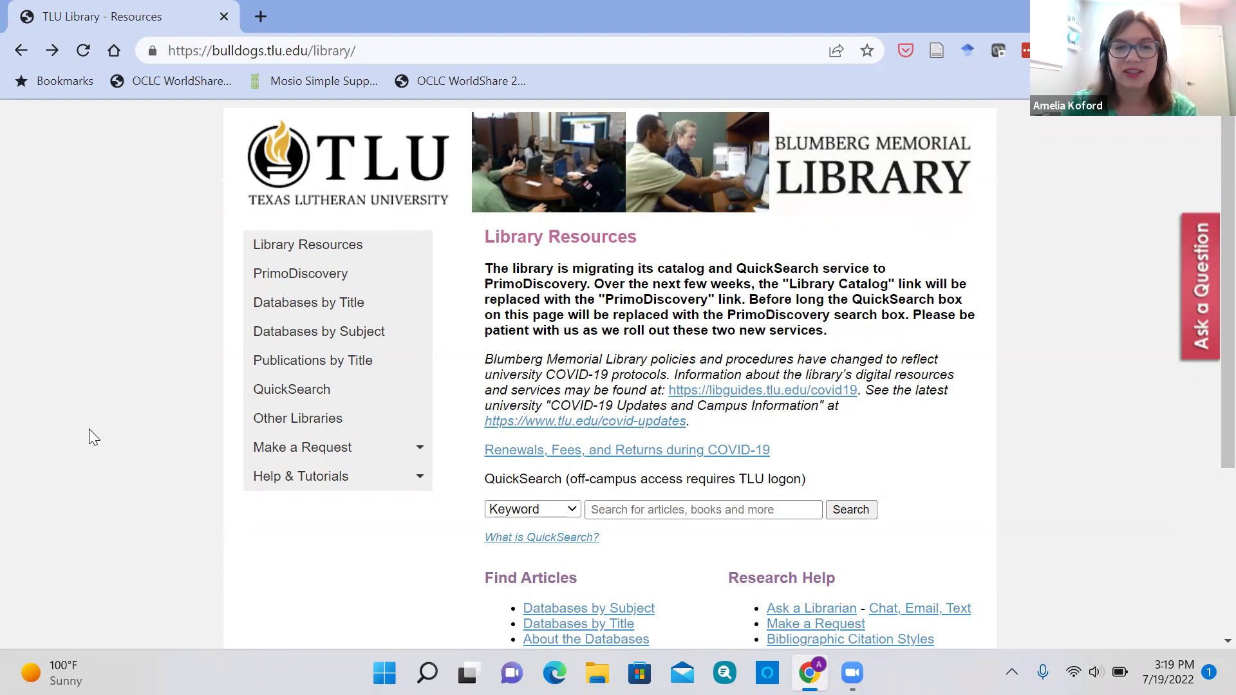
scroll(491, 386, down, 2)
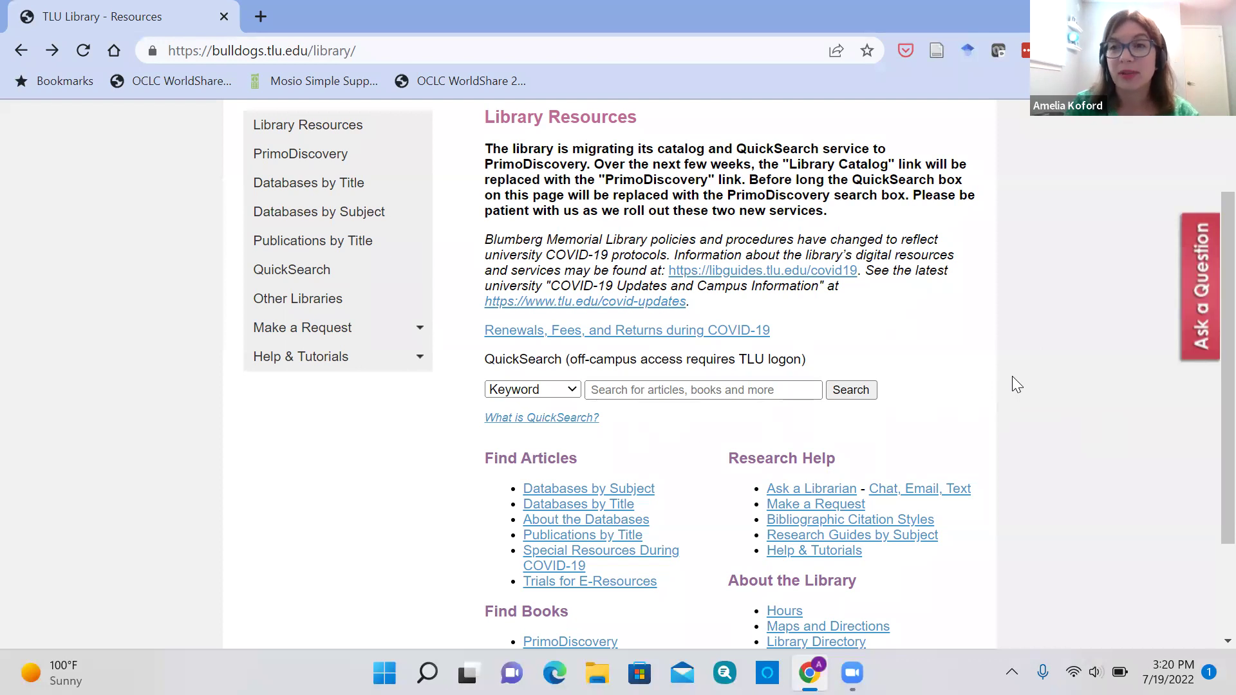
click(635, 489)
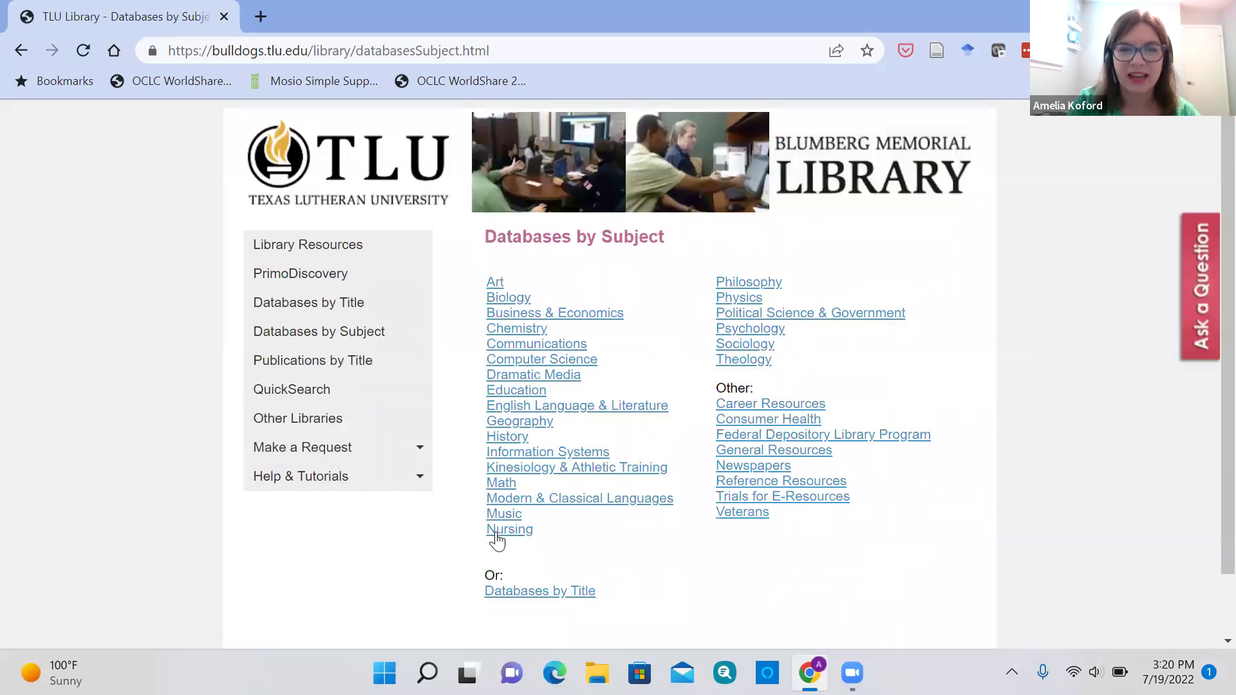
click(495, 533)
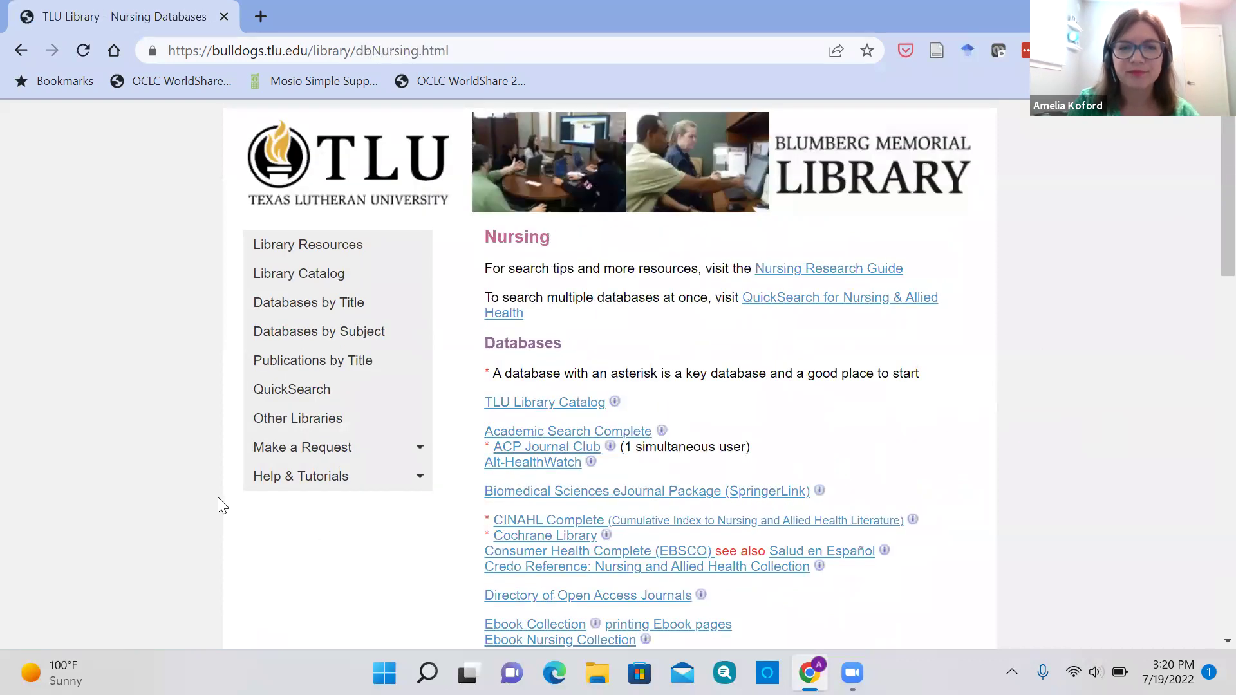
Examine the list of nursing databases, including the key databases marked with an asterisk
scroll(218, 499, down, 4)
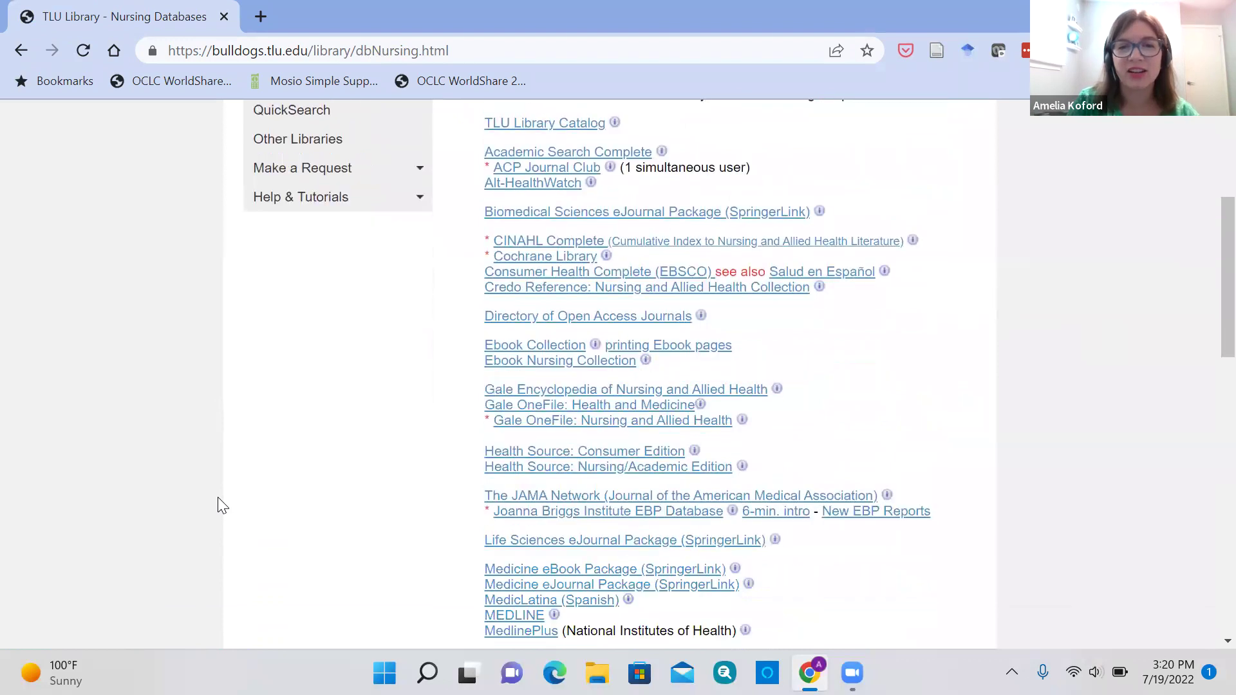
scroll(218, 505, up, 3)
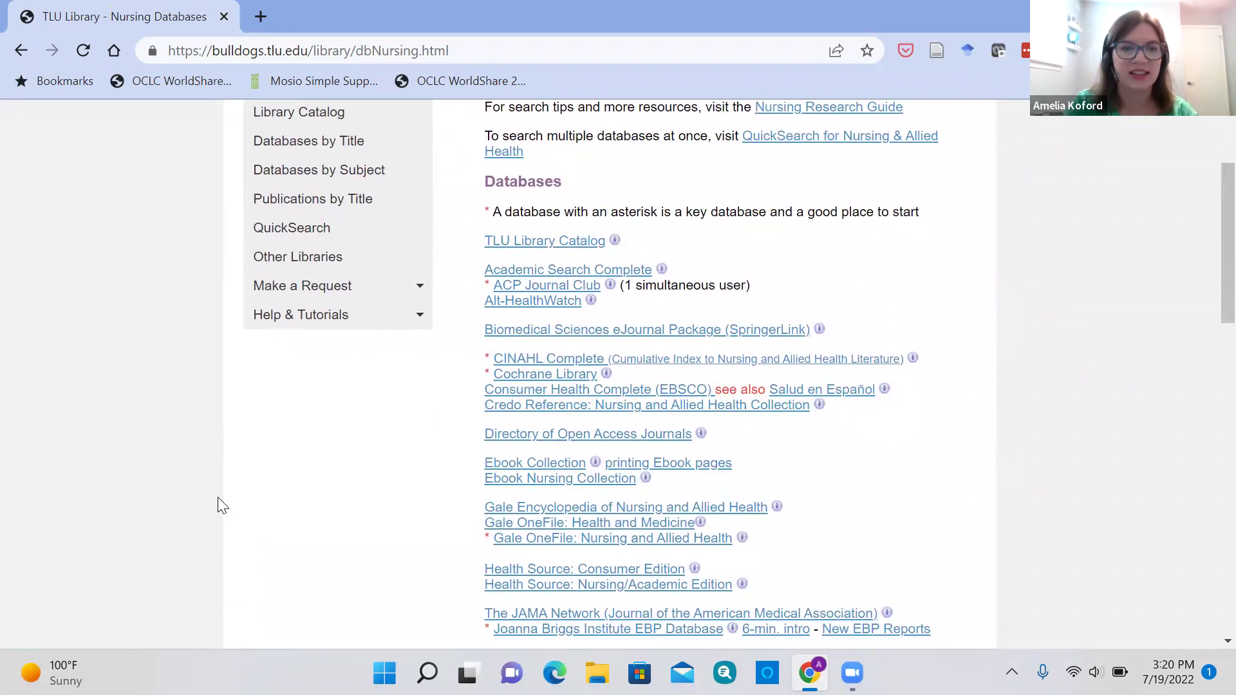
scroll(284, 508, down, 1)
scroll(284, 508, down, 2)
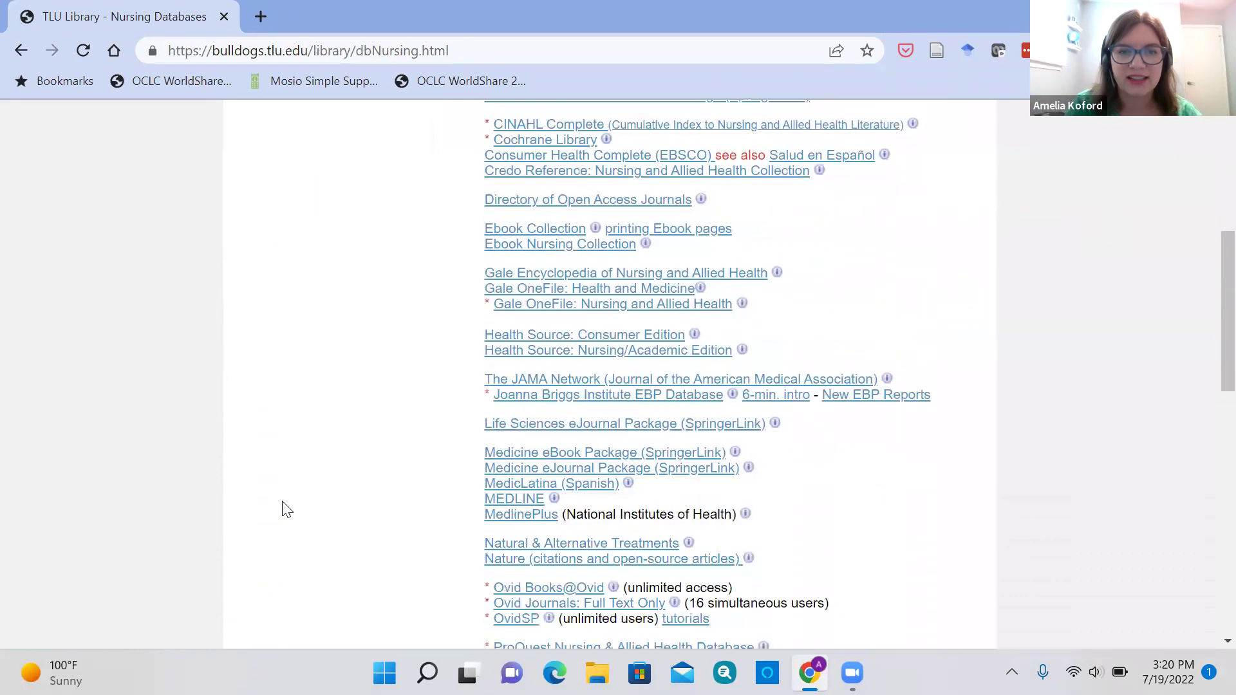
scroll(469, 266, up, 1)
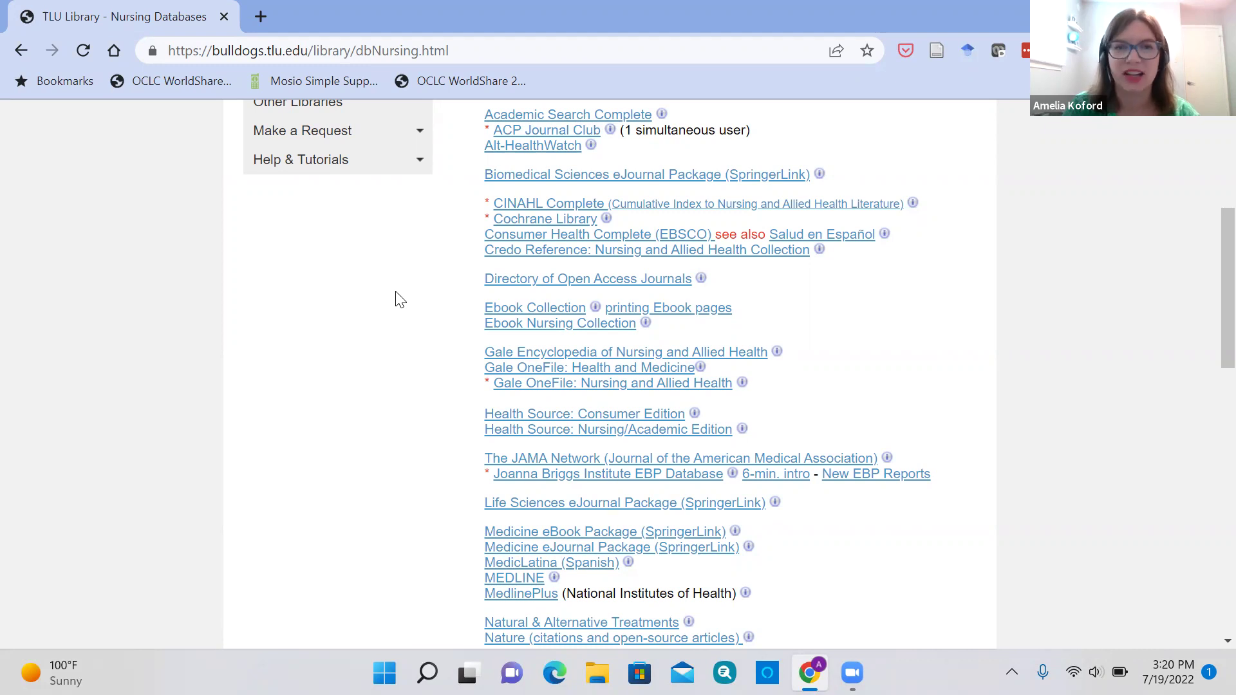
scroll(399, 299, up, 1)
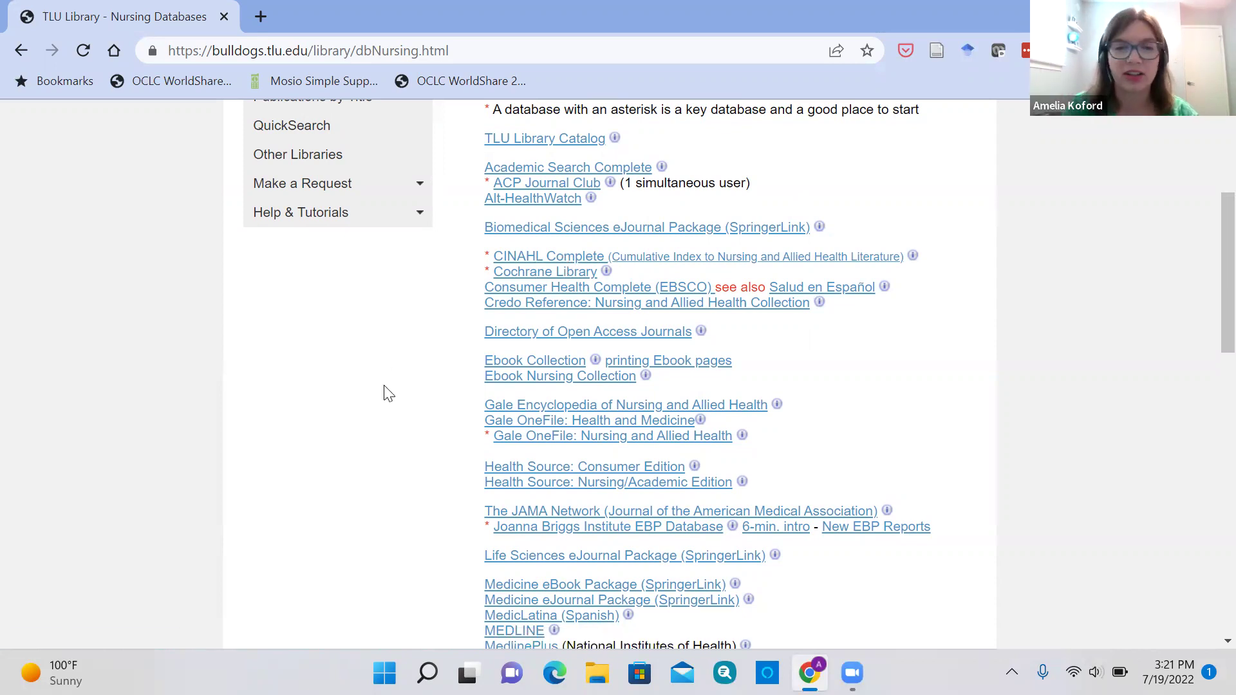
scroll(387, 392, down, 2)
scroll(386, 392, down, 4)
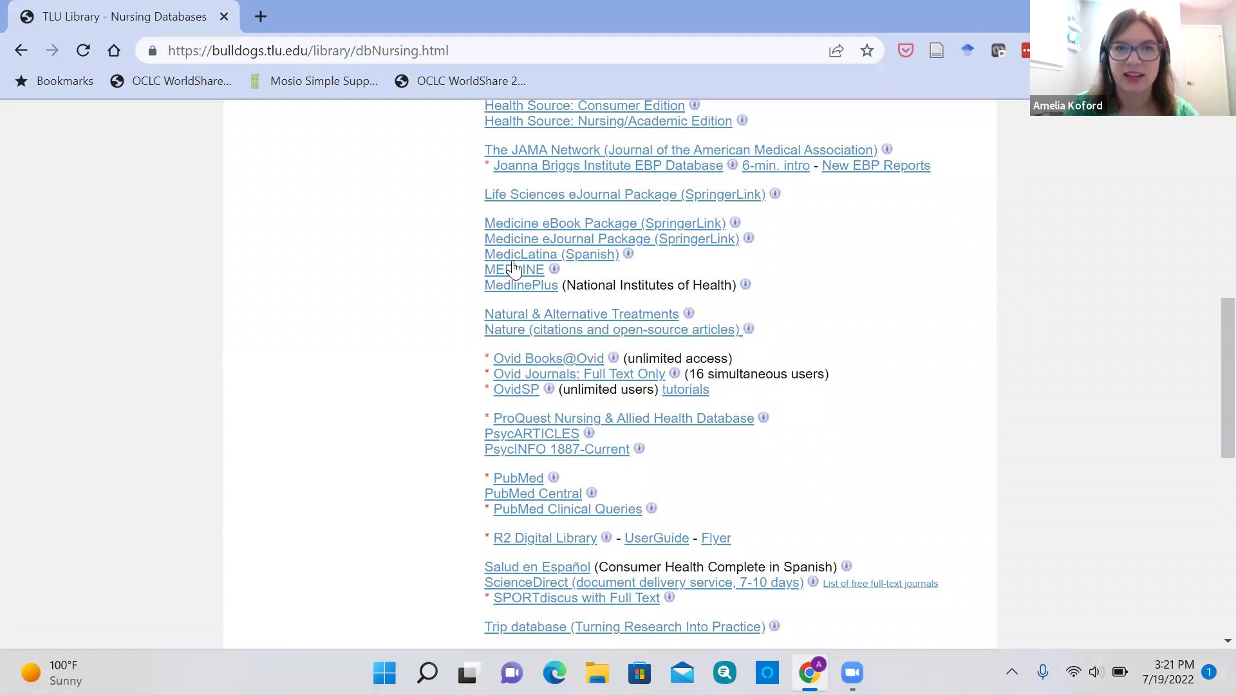
scroll(464, 274, up, 5)
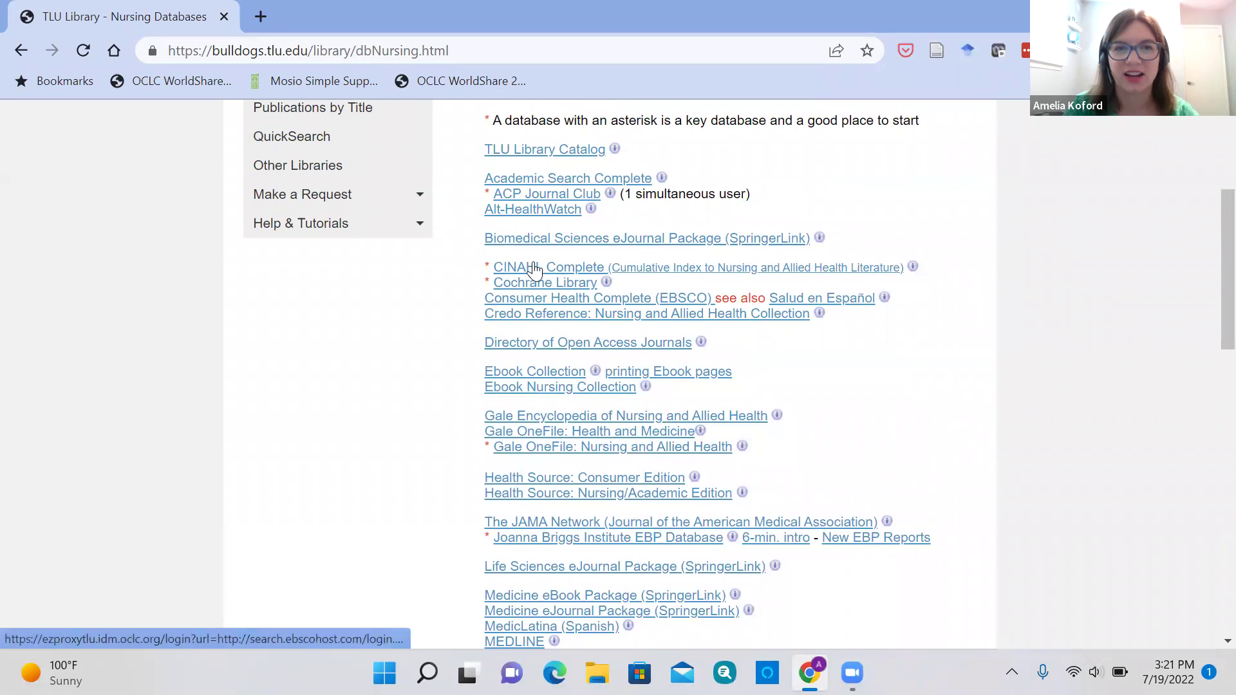
Open CINAHL Complete, log in with the last name and TLU ID, and decline saving the login in LastPass
click(534, 269)
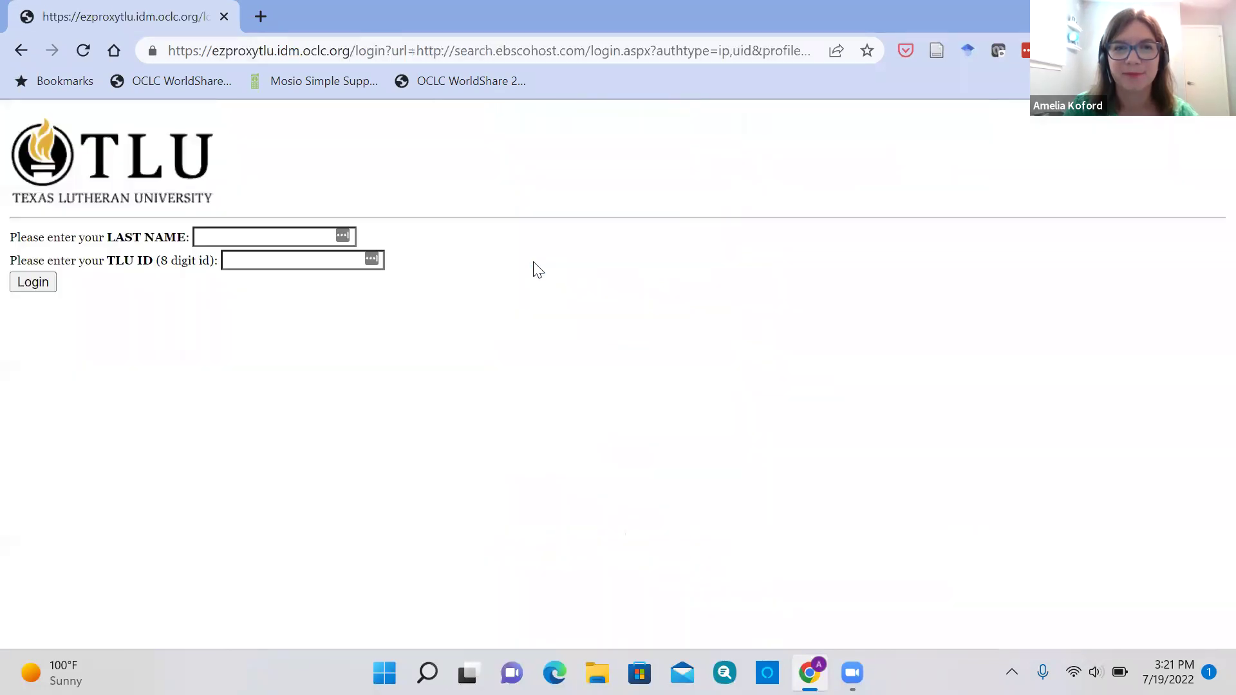
click(261, 232)
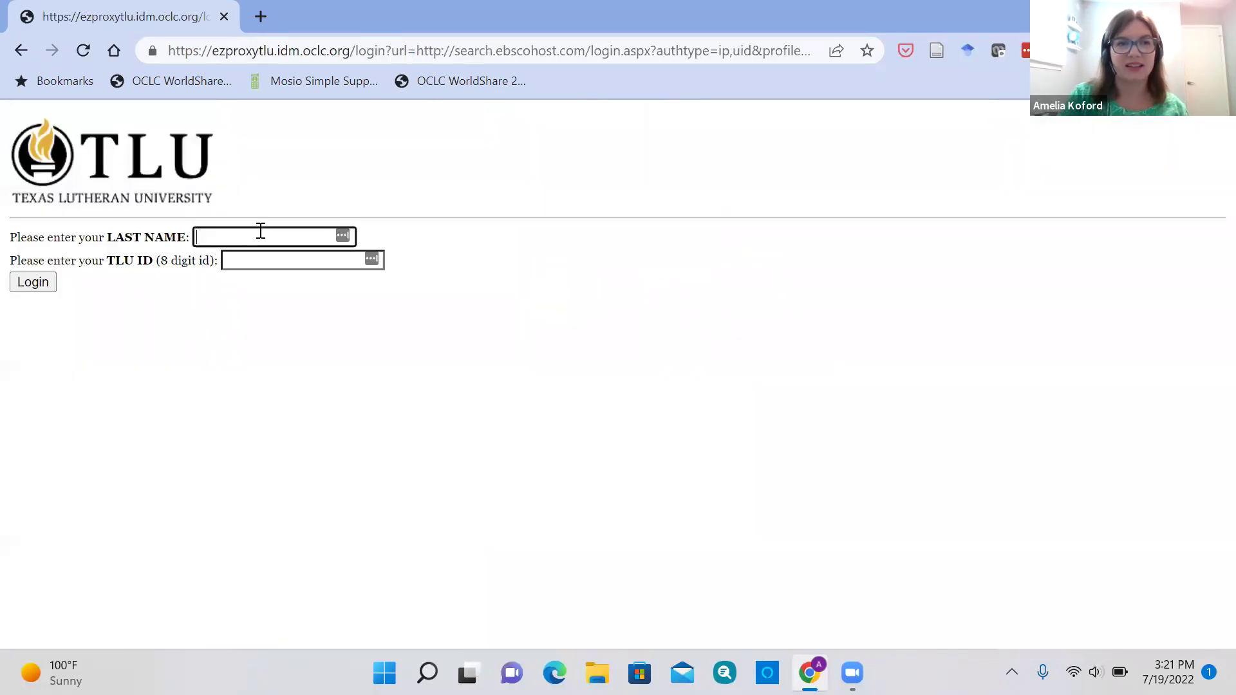
text(Koford)
key(Tab)
text(••••••)
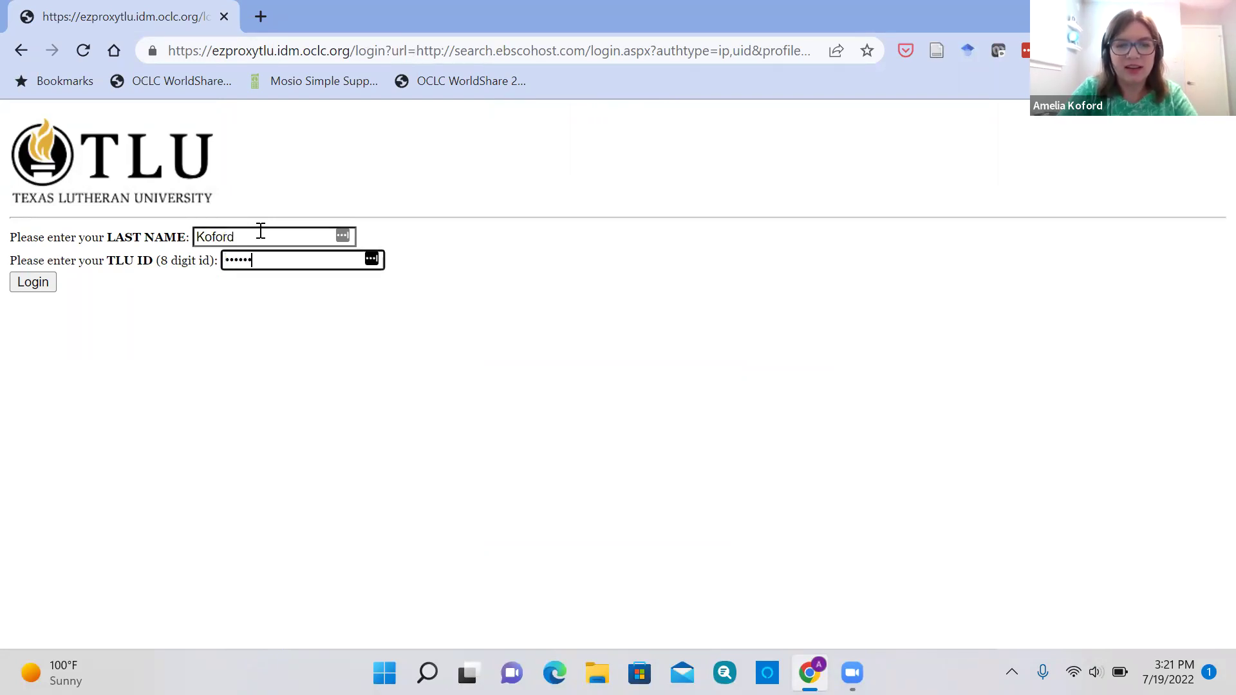
text(••)
key(Return)
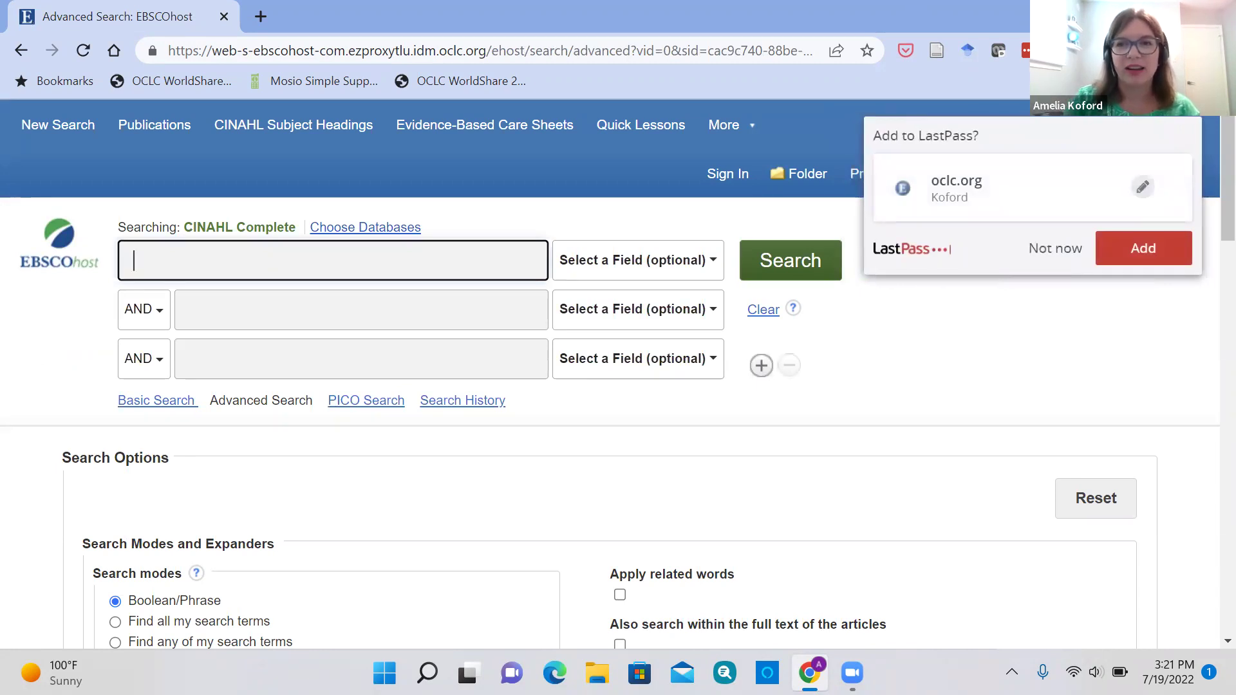
click(1056, 252)
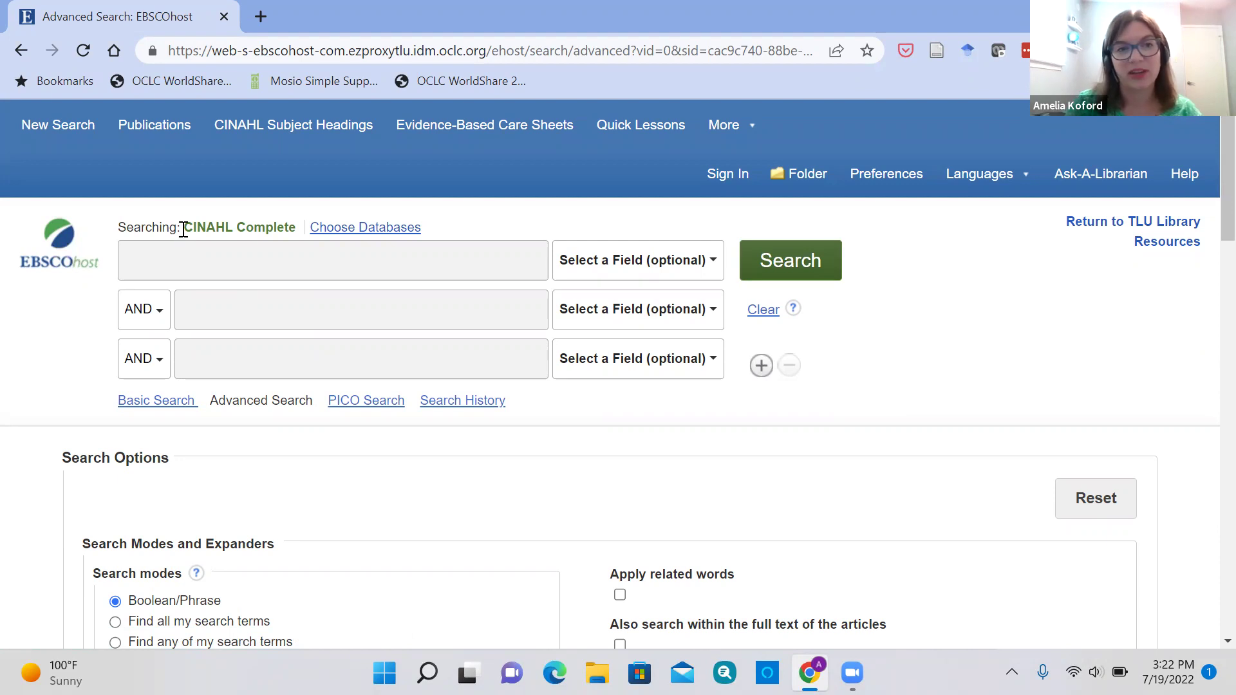
Examine the selected database name and the search modes and result limiters on the CINAHL advanced search page
drag(188, 229, 297, 227)
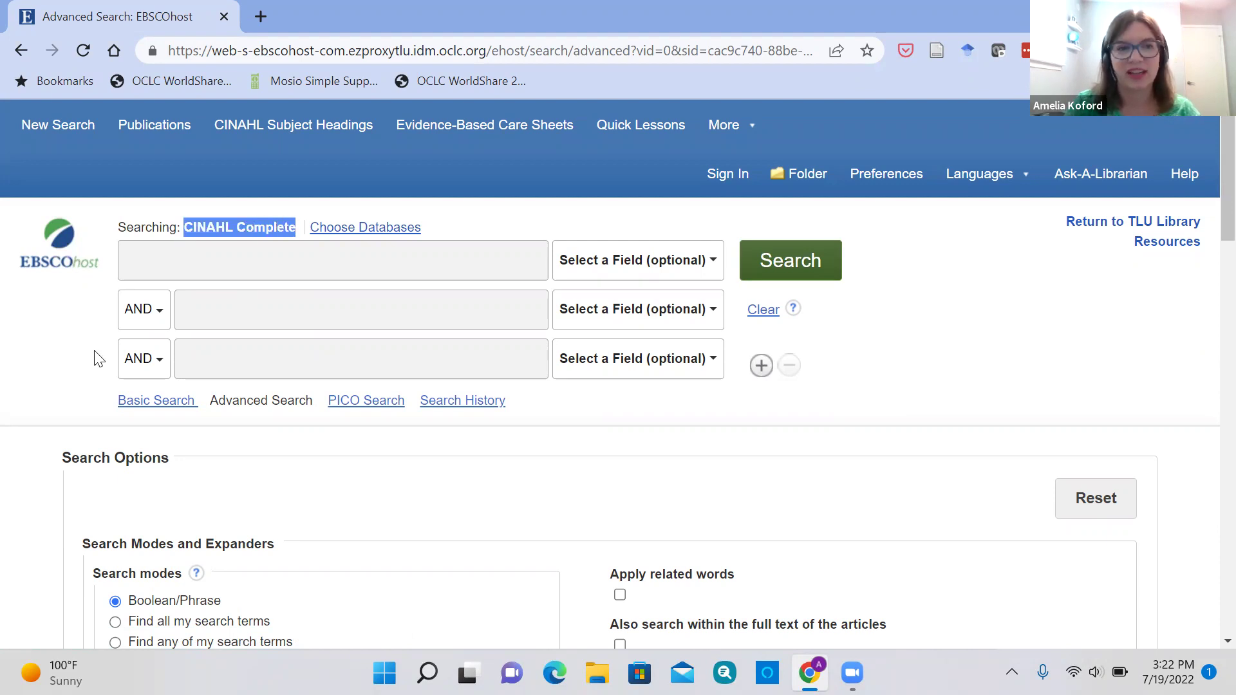
click(43, 407)
scroll(43, 407, down, 4)
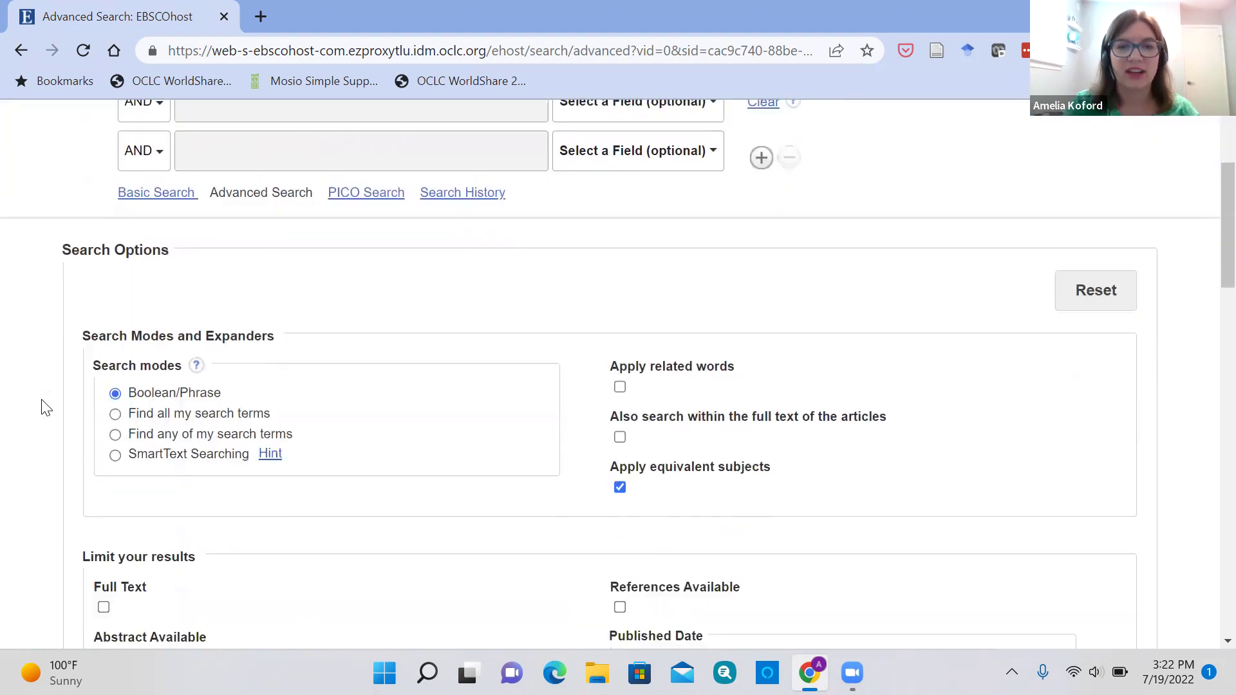
scroll(43, 407, down, 8)
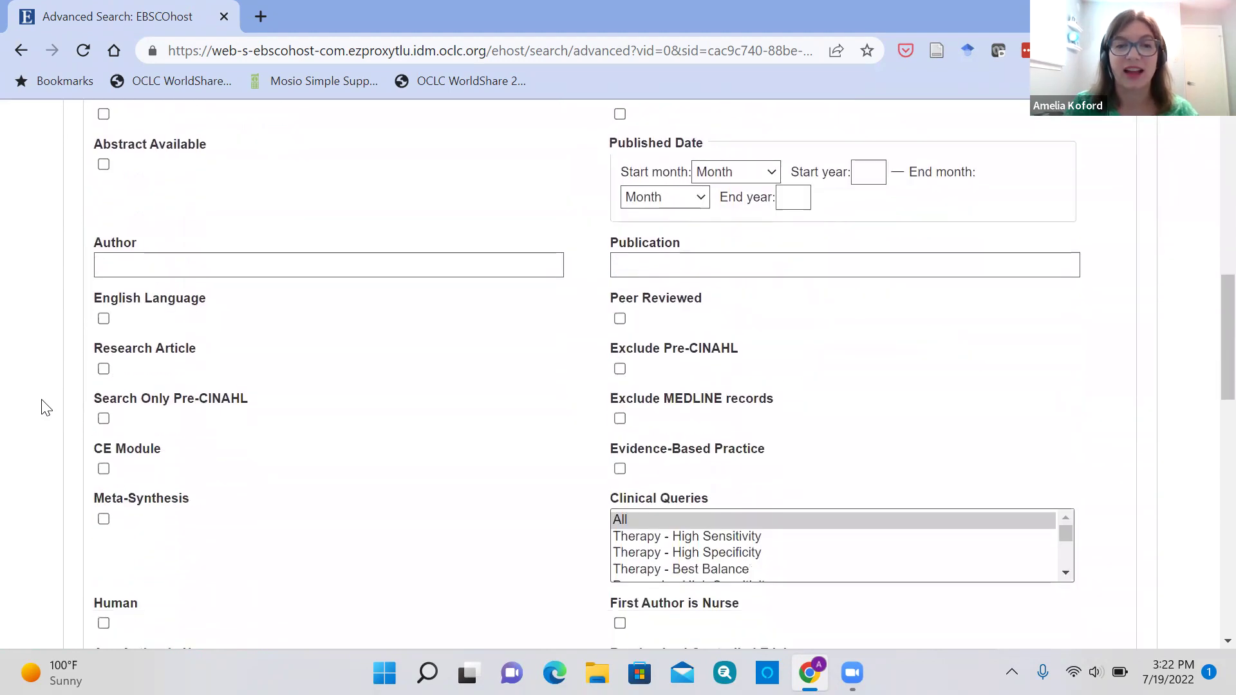
scroll(43, 407, down, 1)
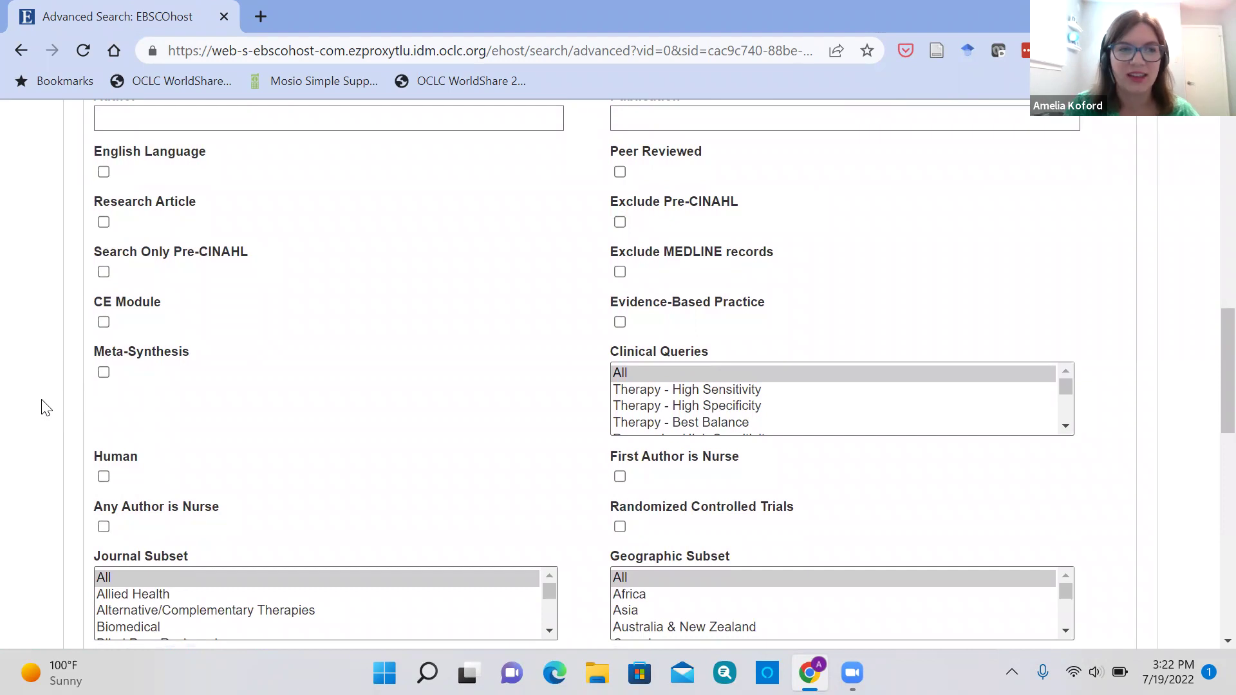
scroll(43, 406, down, 1)
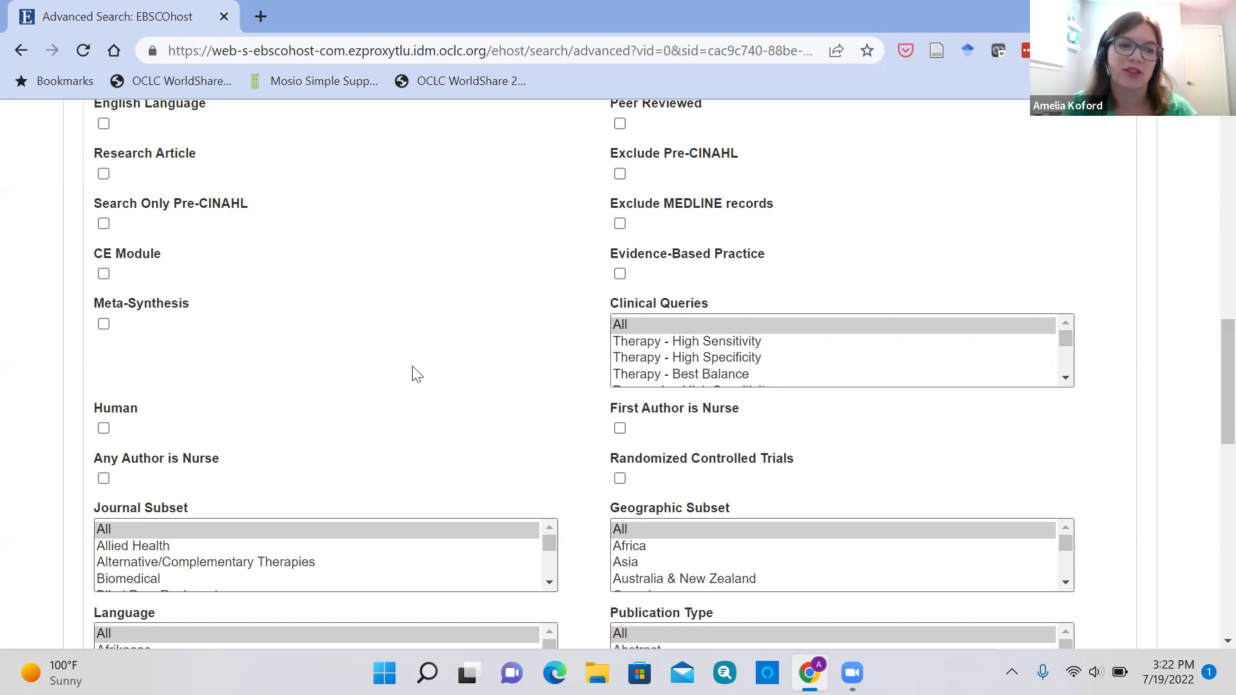
scroll(417, 373, down, 1)
scroll(417, 373, down, 4)
scroll(412, 370, down, 3)
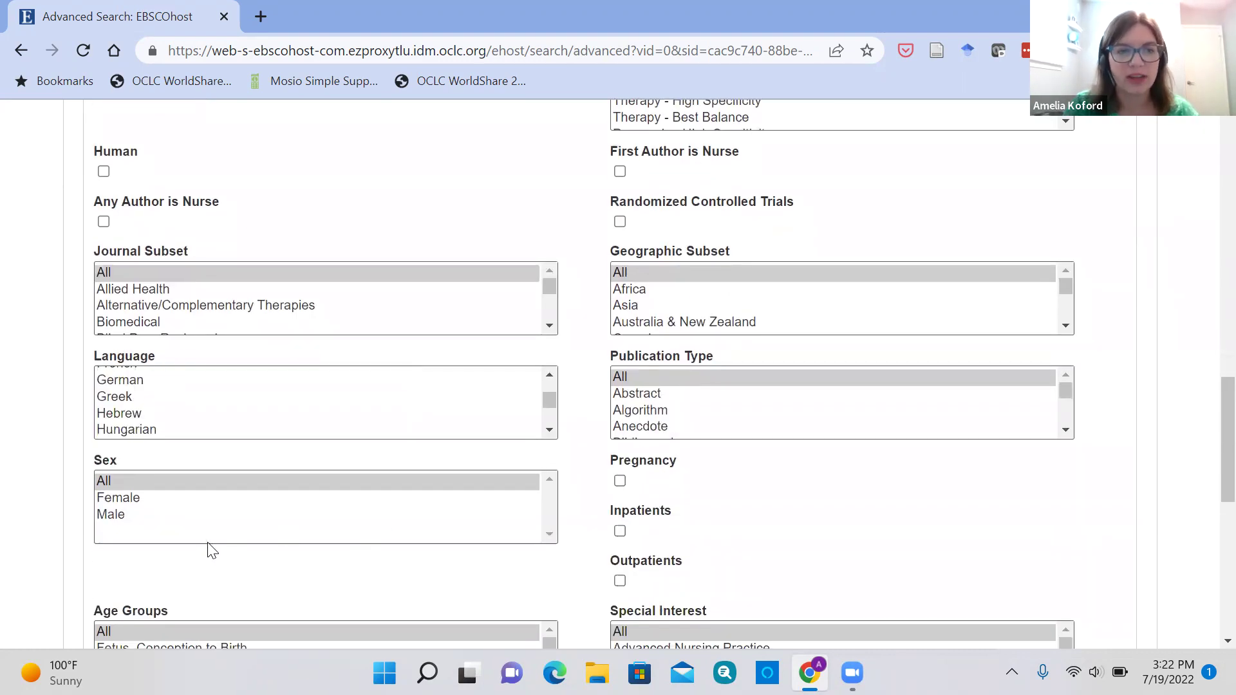
scroll(229, 488, down, 1)
scroll(230, 487, up, 15)
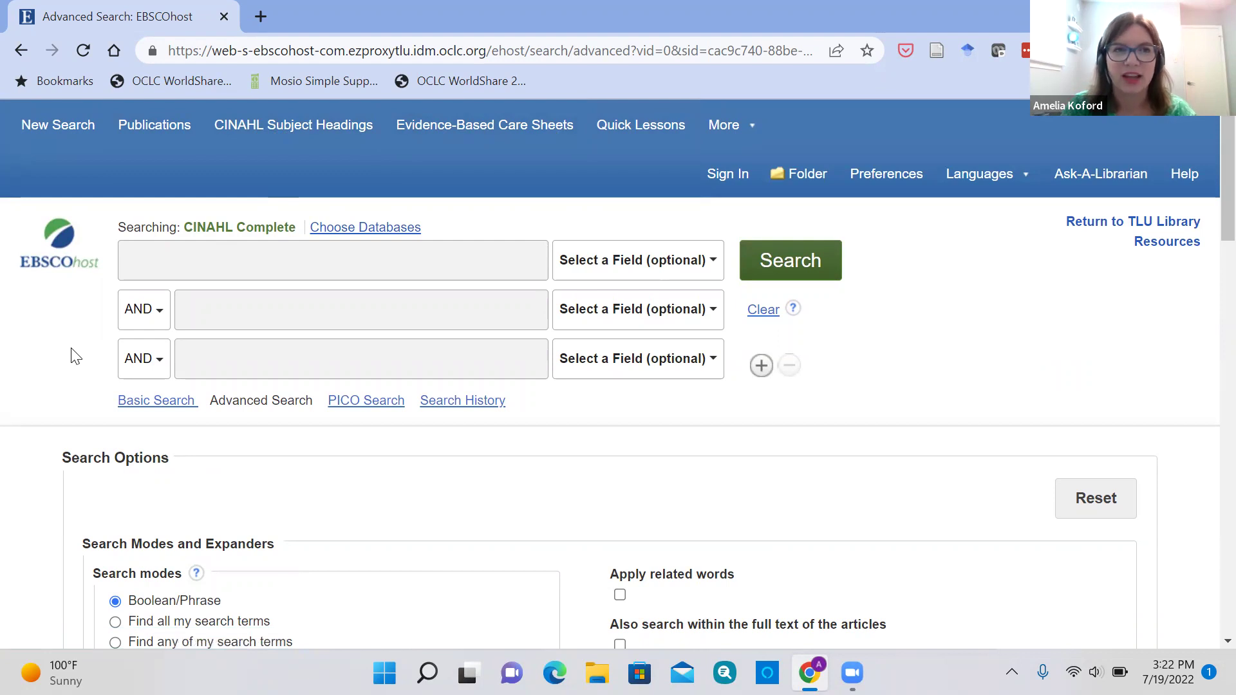
Enter "pressure ulcers" as the first search term in the CINAHL advanced search
click(238, 259)
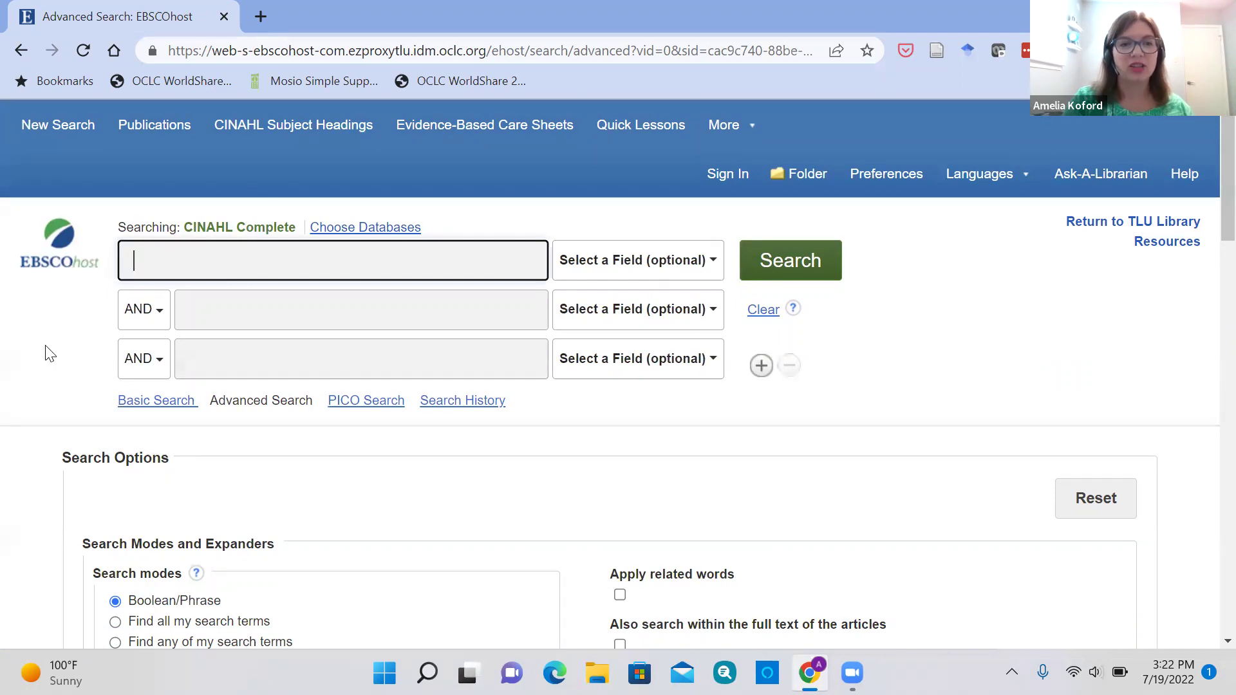
text(pressure u)
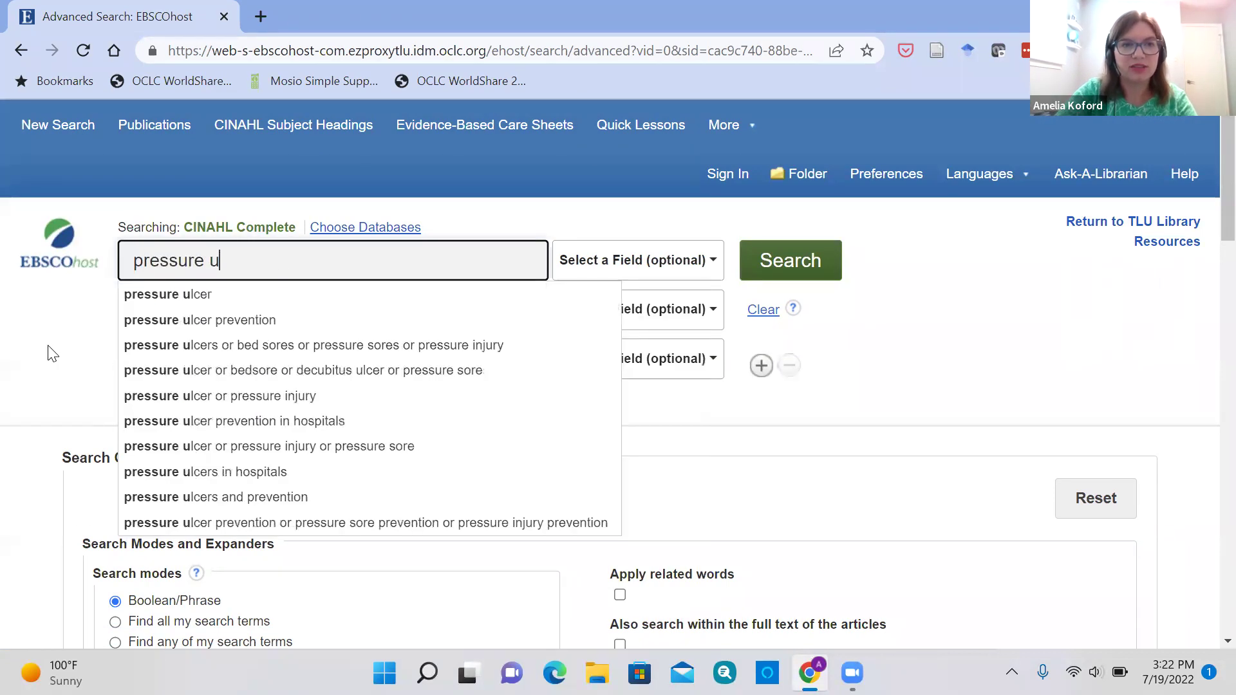
text(lcers)
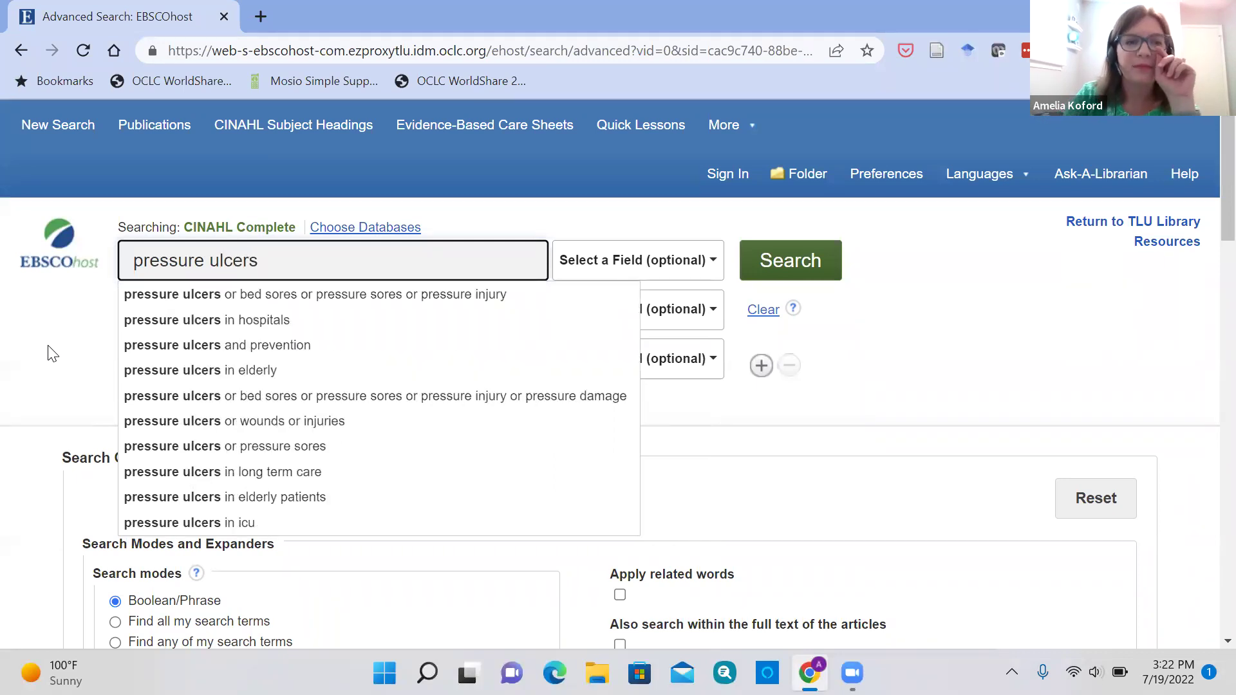
Run the "pressure ulcers" search without a suggested term and limit the results to the Academic Journals source type
click(53, 354)
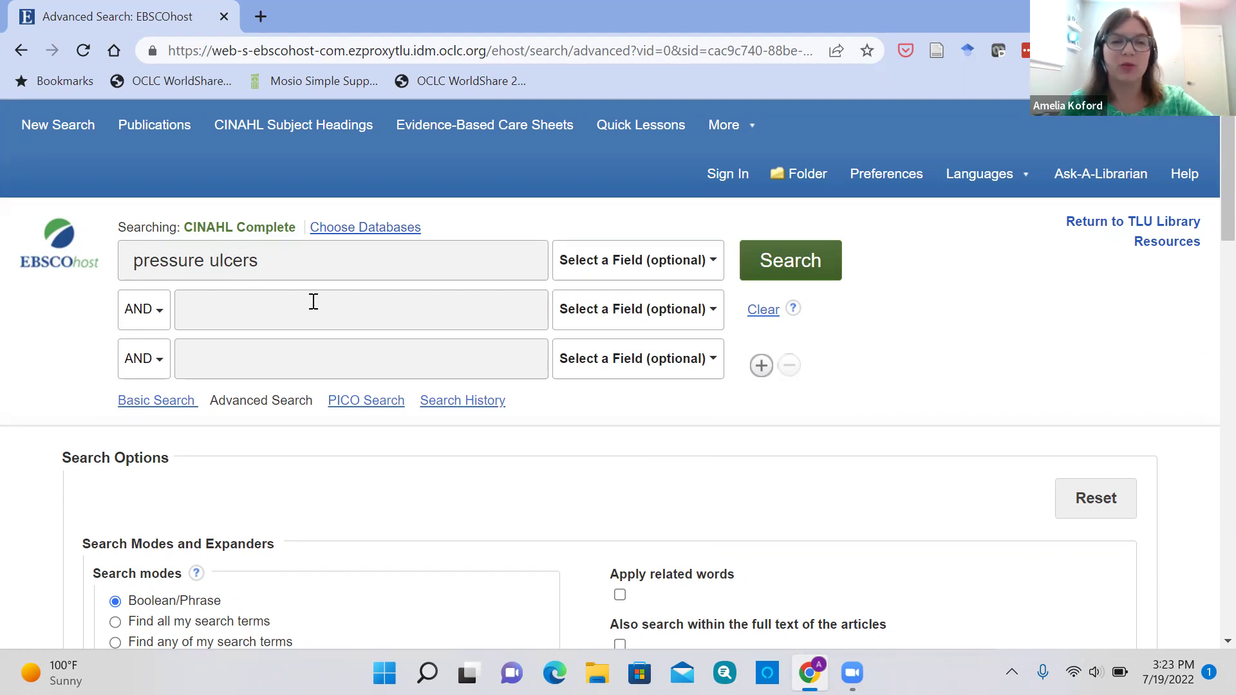
click(781, 273)
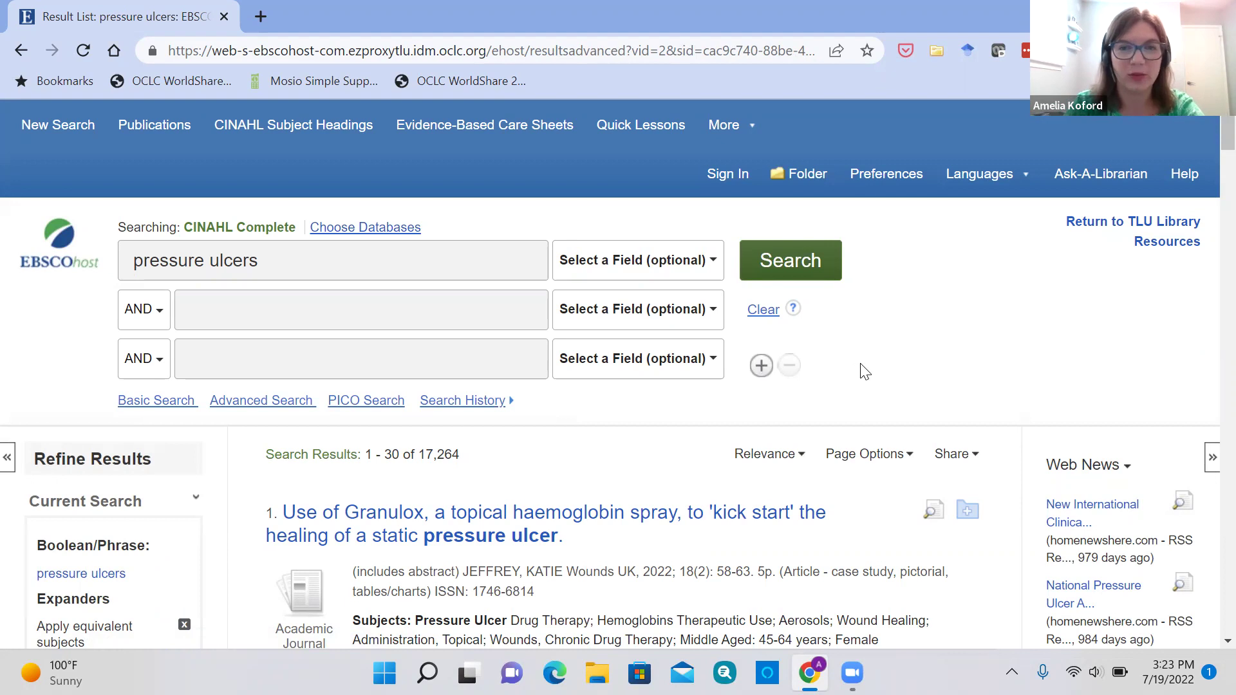
scroll(864, 372, down, 4)
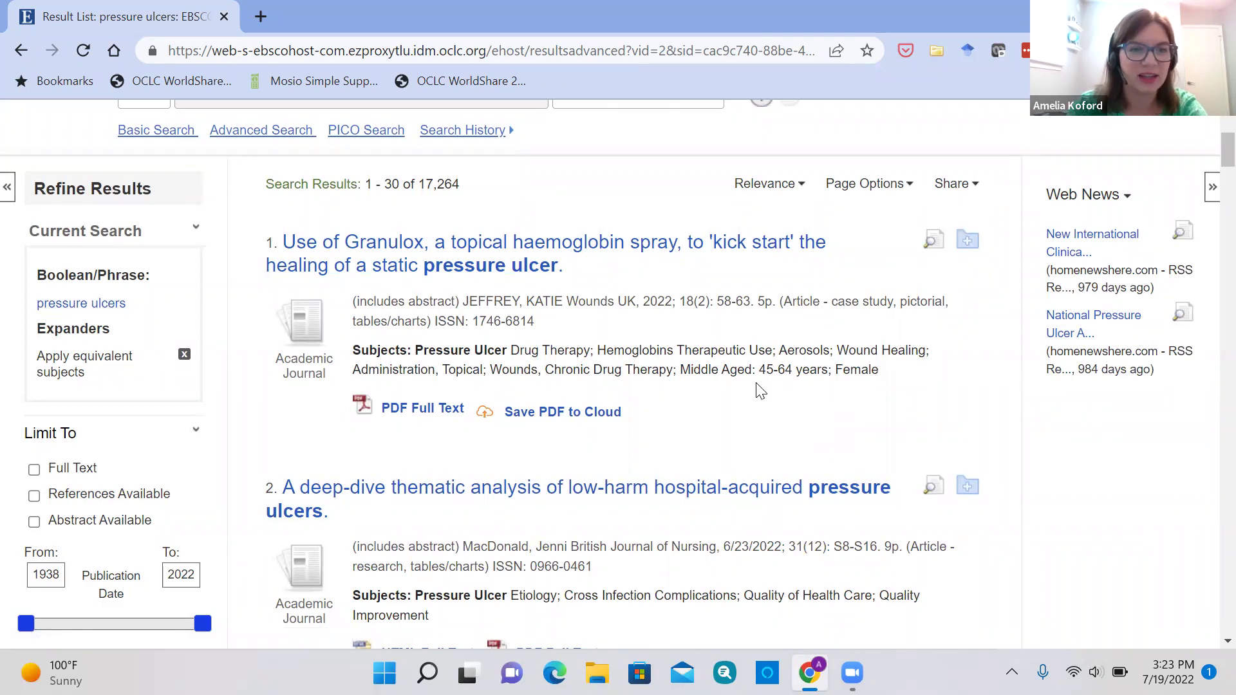
scroll(114, 306, down, 1)
scroll(114, 306, down, 5)
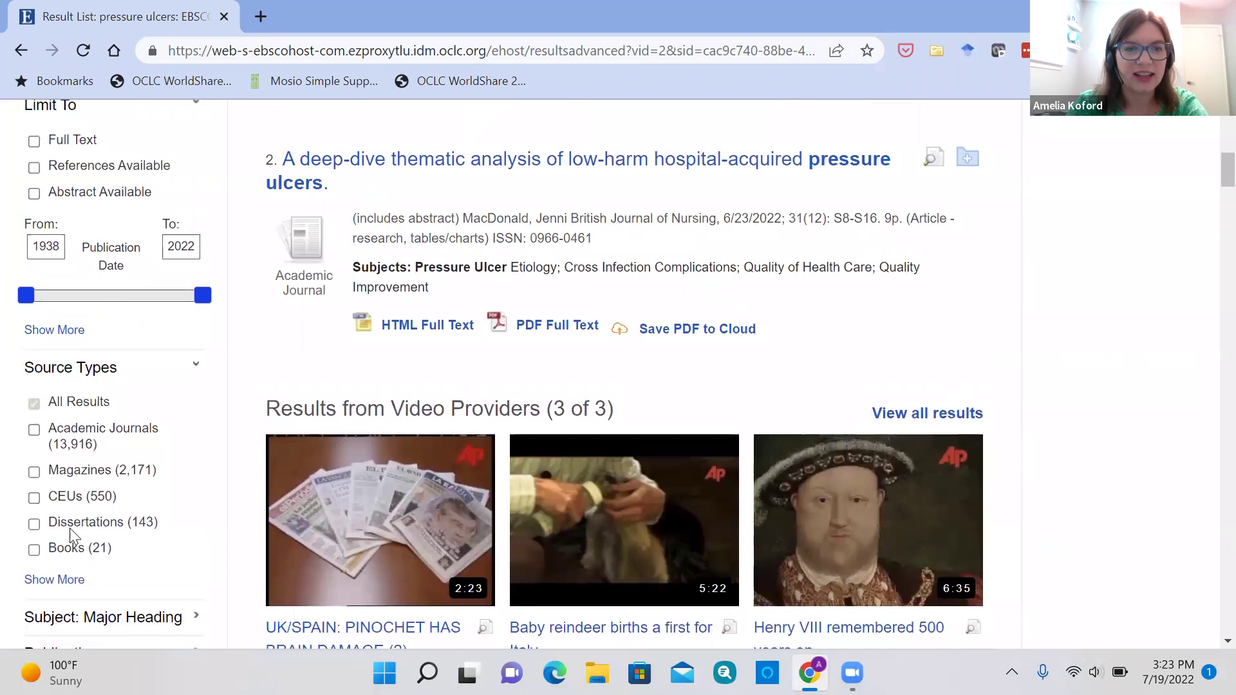
scroll(74, 528, up, 5)
scroll(267, 378, down, 1)
scroll(271, 380, down, 4)
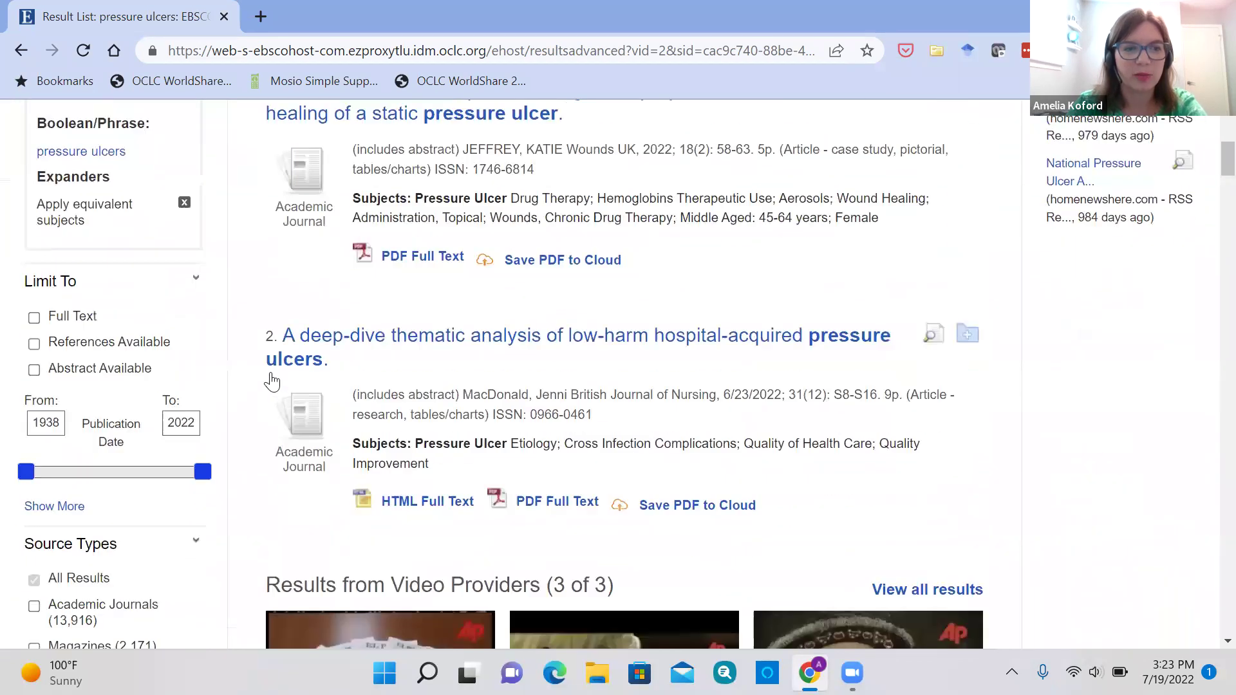
click(34, 410)
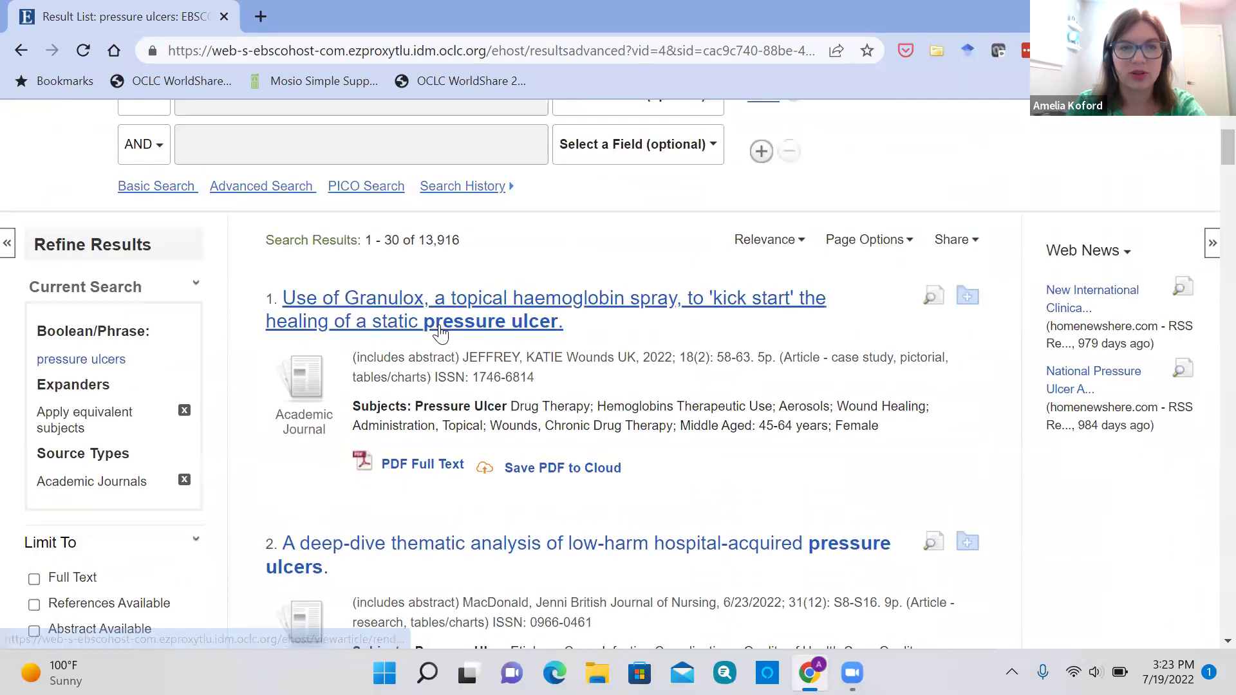
Open the record of the article on Granulox haemoglobin spray and examine its abstract, journal details and full-text options
click(438, 330)
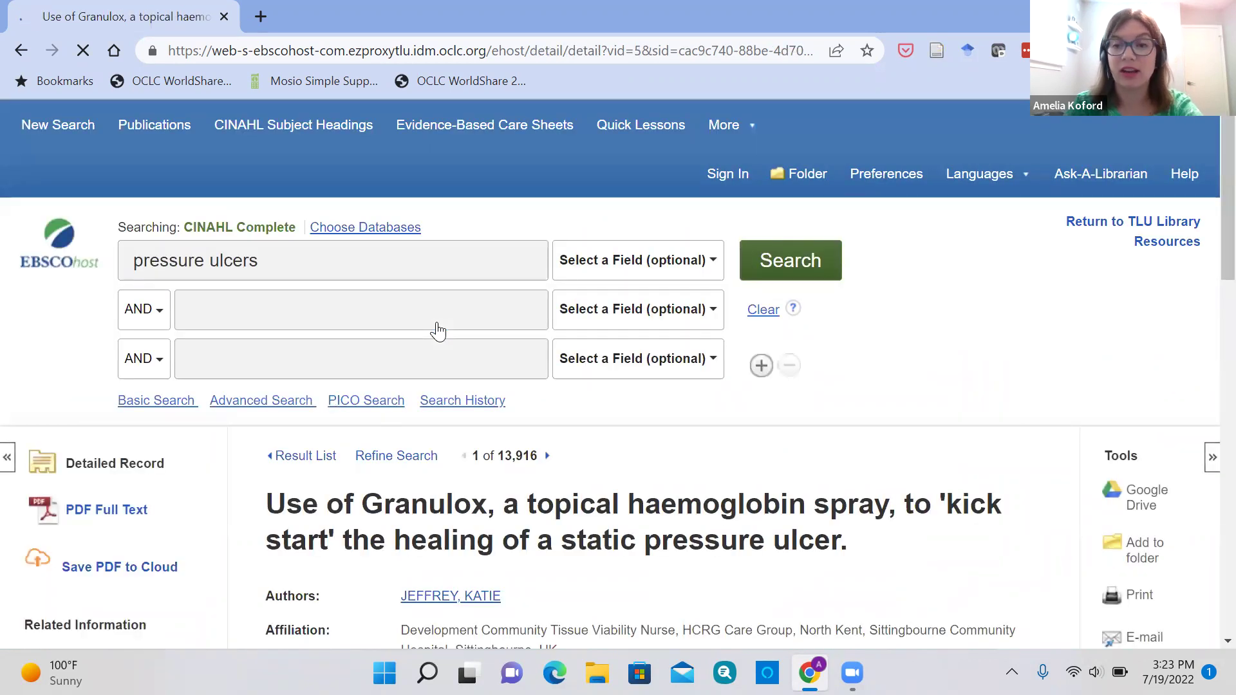
scroll(438, 330, down, 6)
scroll(438, 330, down, 3)
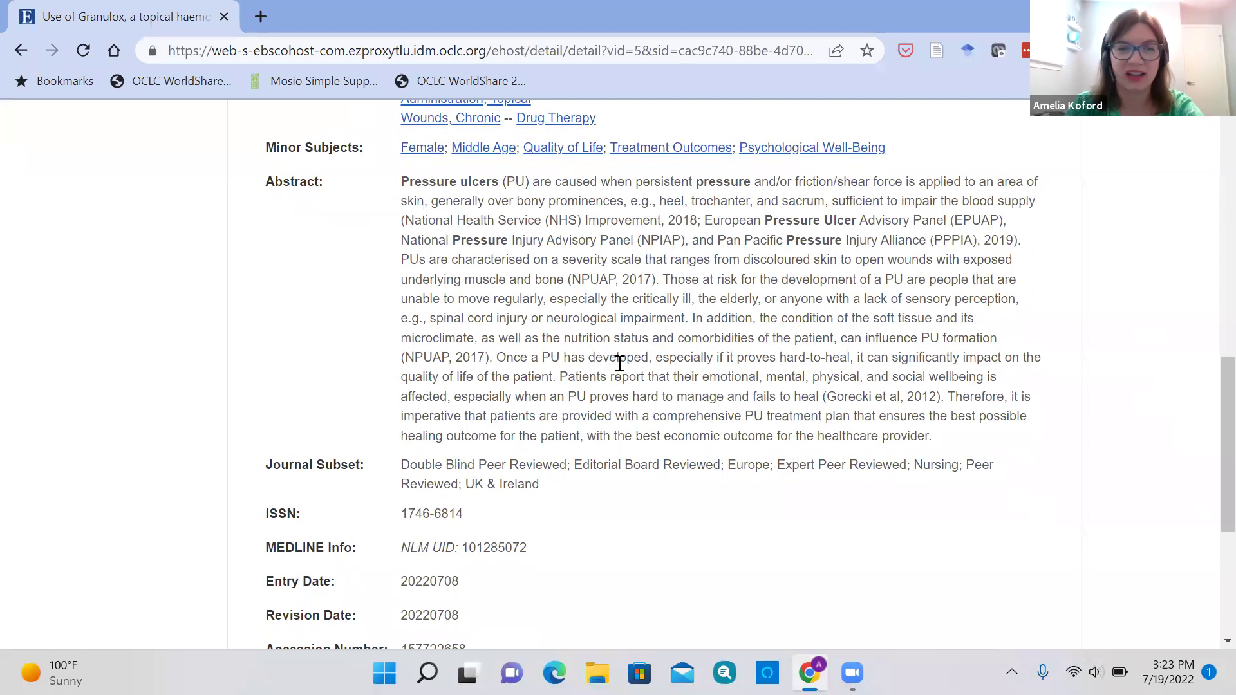
scroll(620, 362, up, 8)
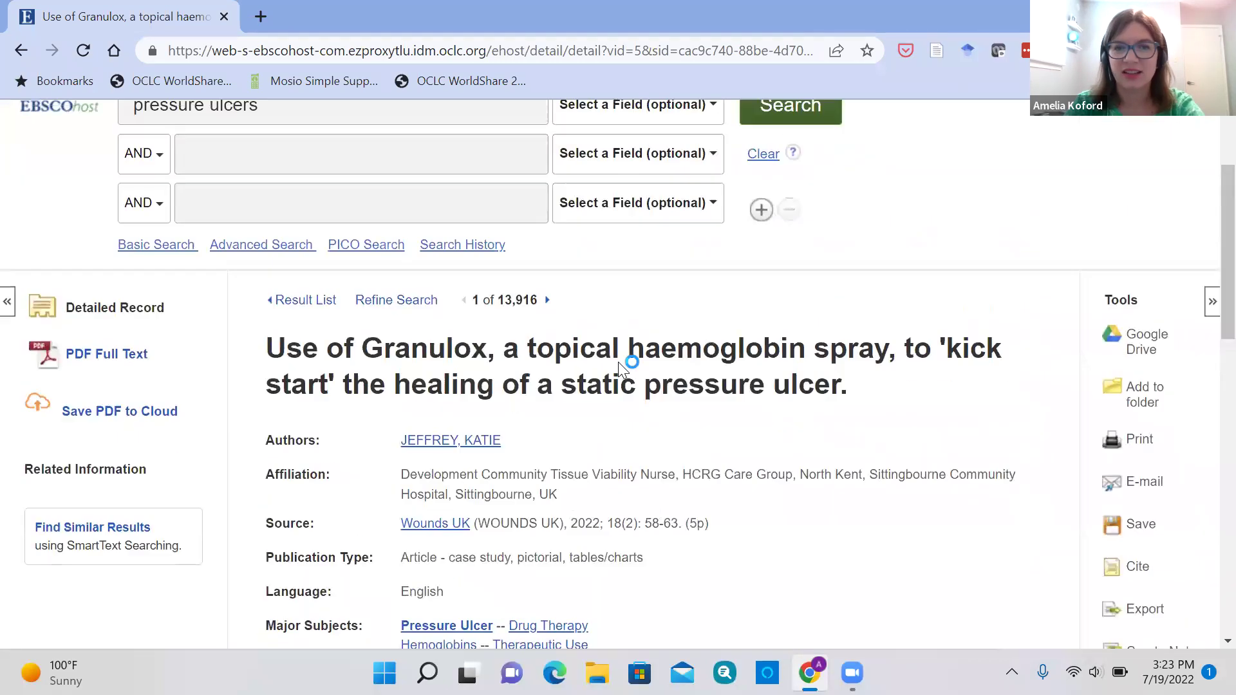
scroll(618, 362, down, 1)
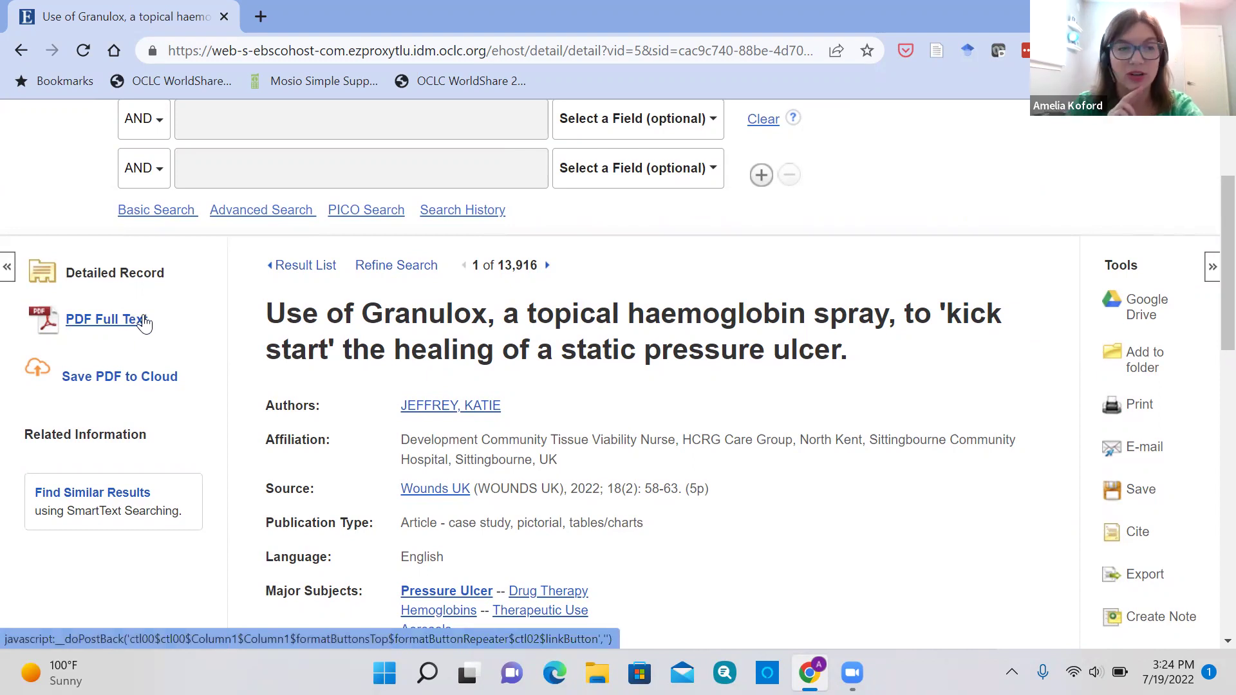
scroll(1004, 415, down, 1)
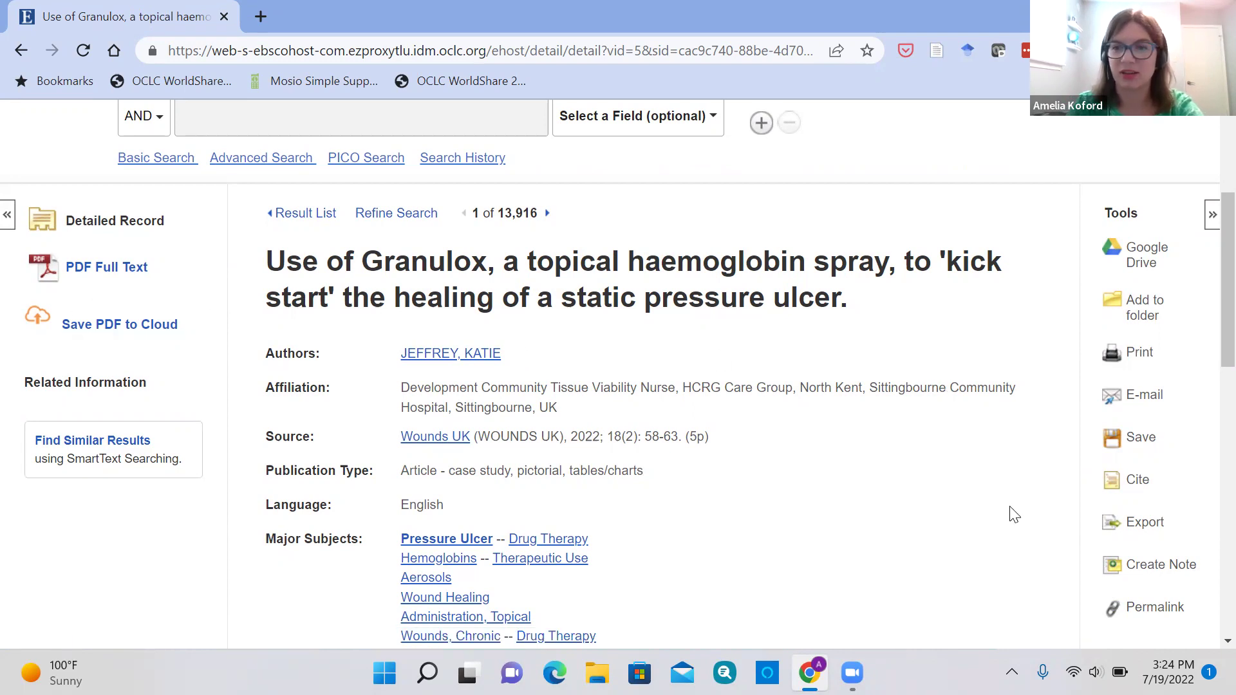
Display the article's citation formats, highlight the complete APA 7th Edition reference, and close the citation list
click(1137, 483)
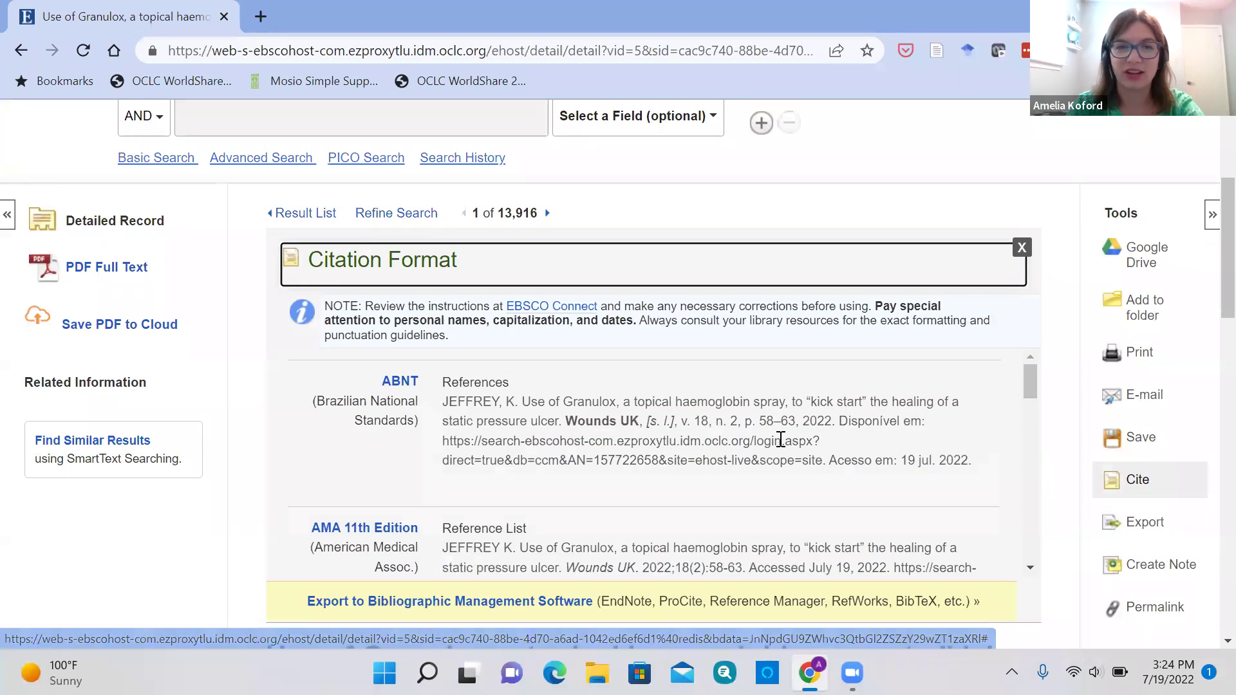
scroll(778, 442, down, 3)
scroll(779, 442, down, 1)
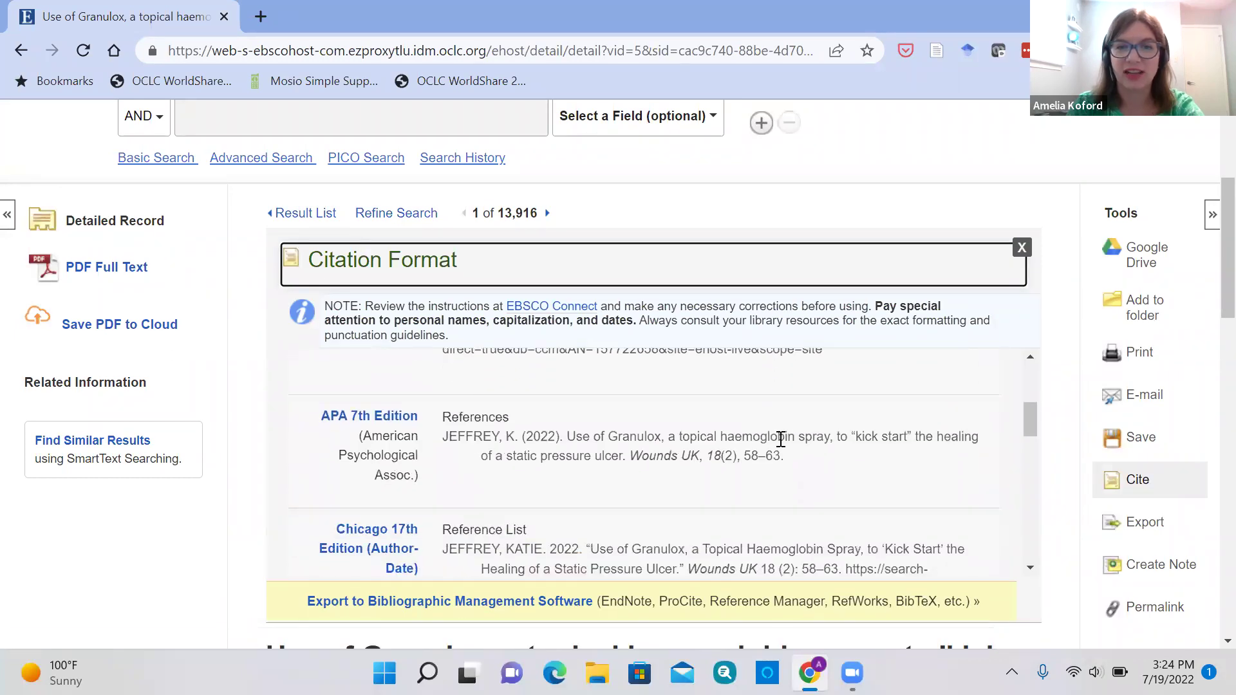
drag(793, 461, 441, 437)
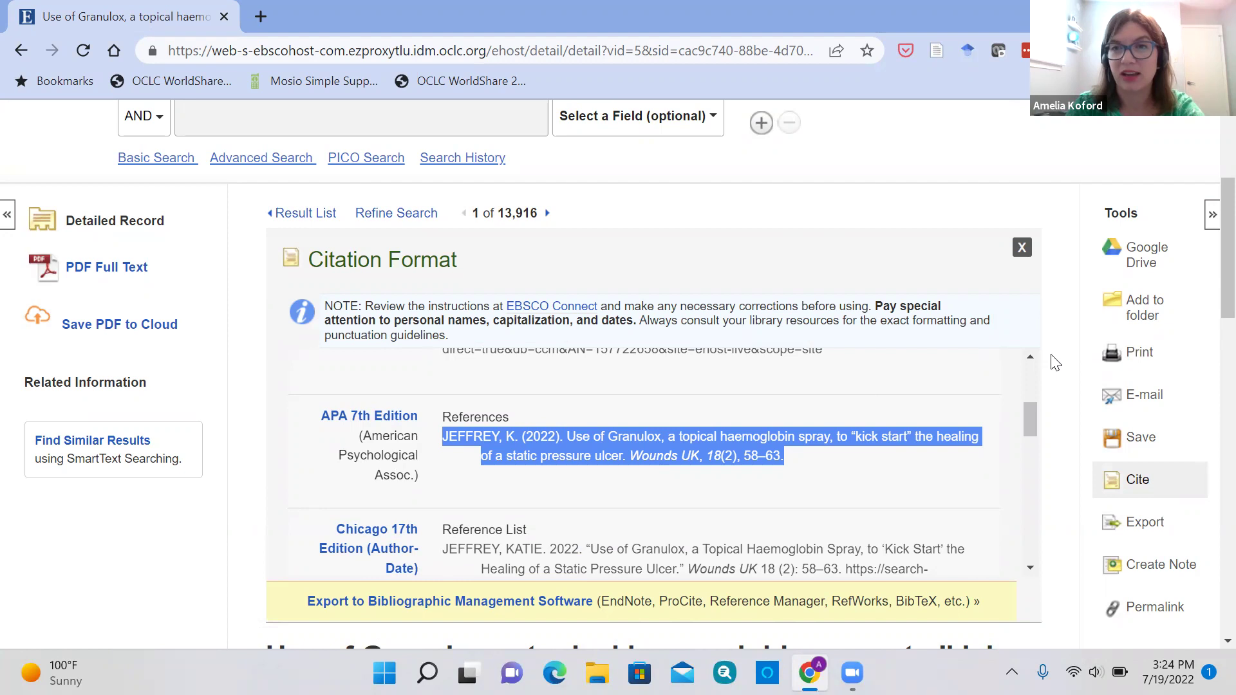
click(1022, 249)
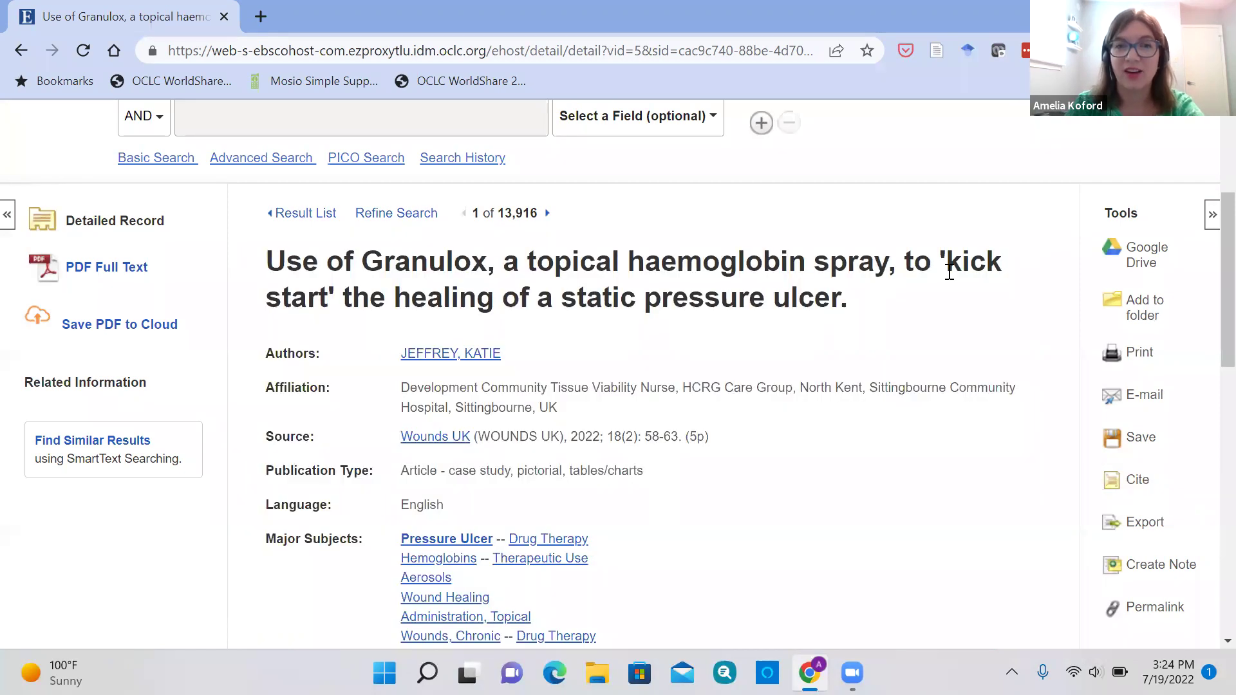
Return to the TLU Library Resources page and examine its Research Help and About the Library links
scroll(946, 273, up, 4)
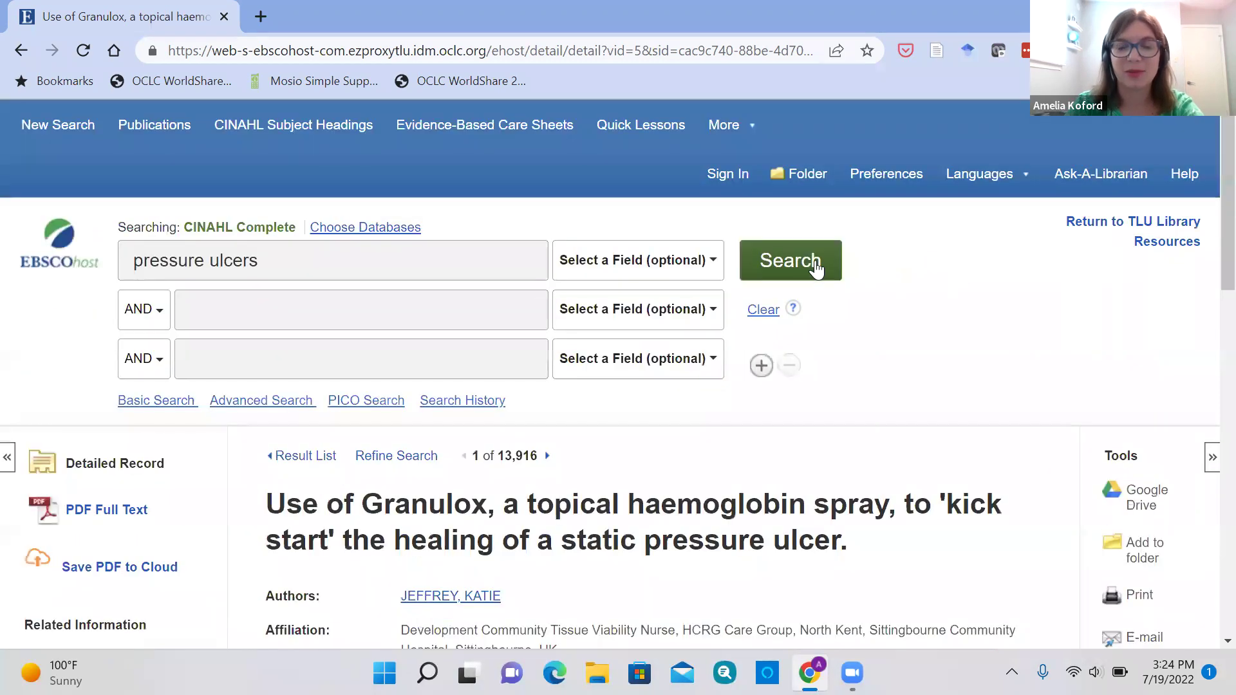
click(1166, 243)
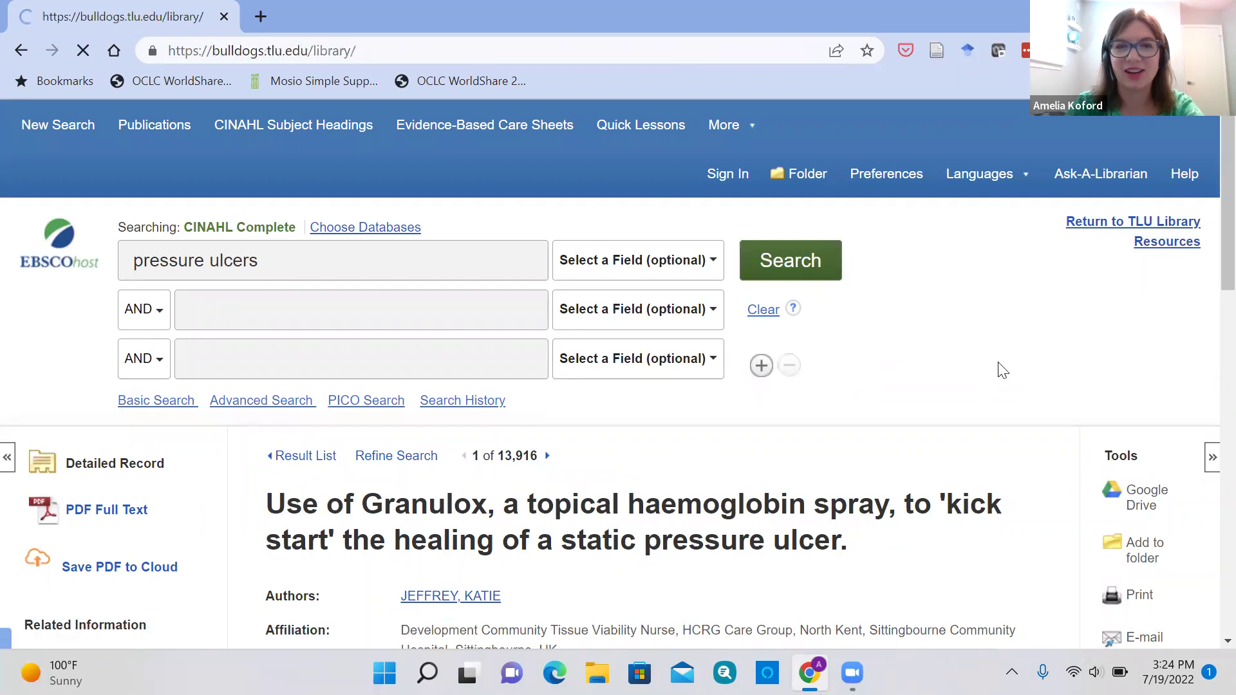
scroll(996, 385, down, 3)
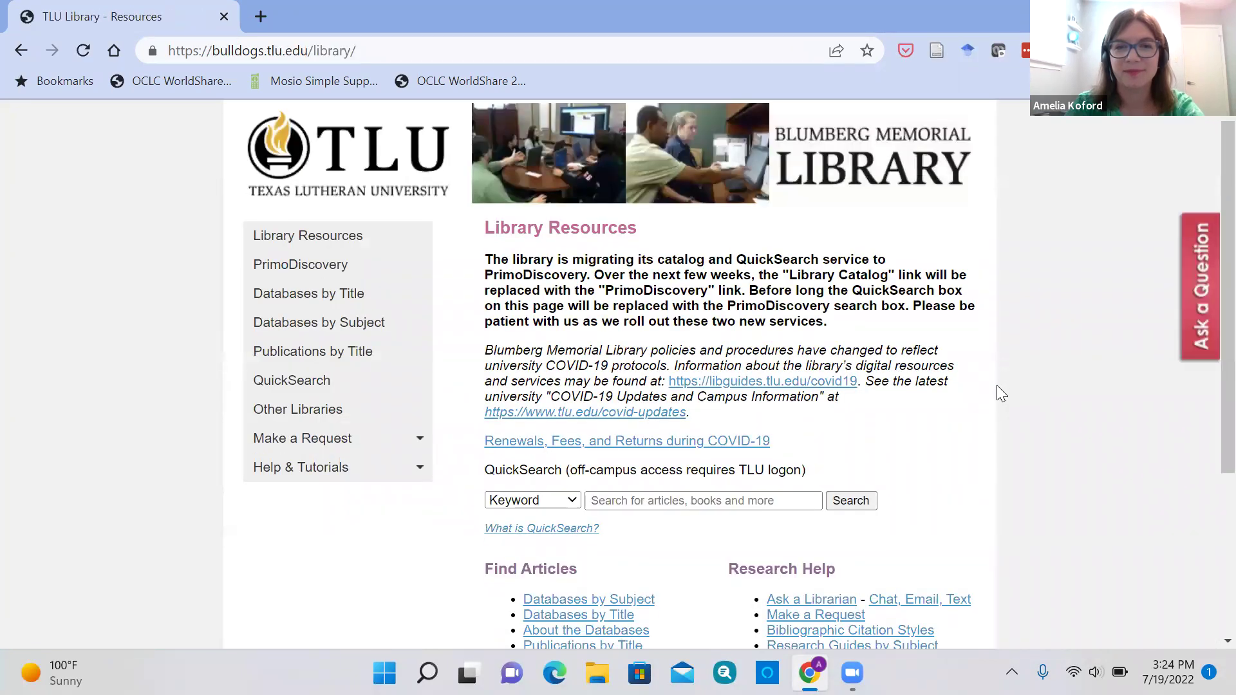
scroll(996, 385, up, 3)
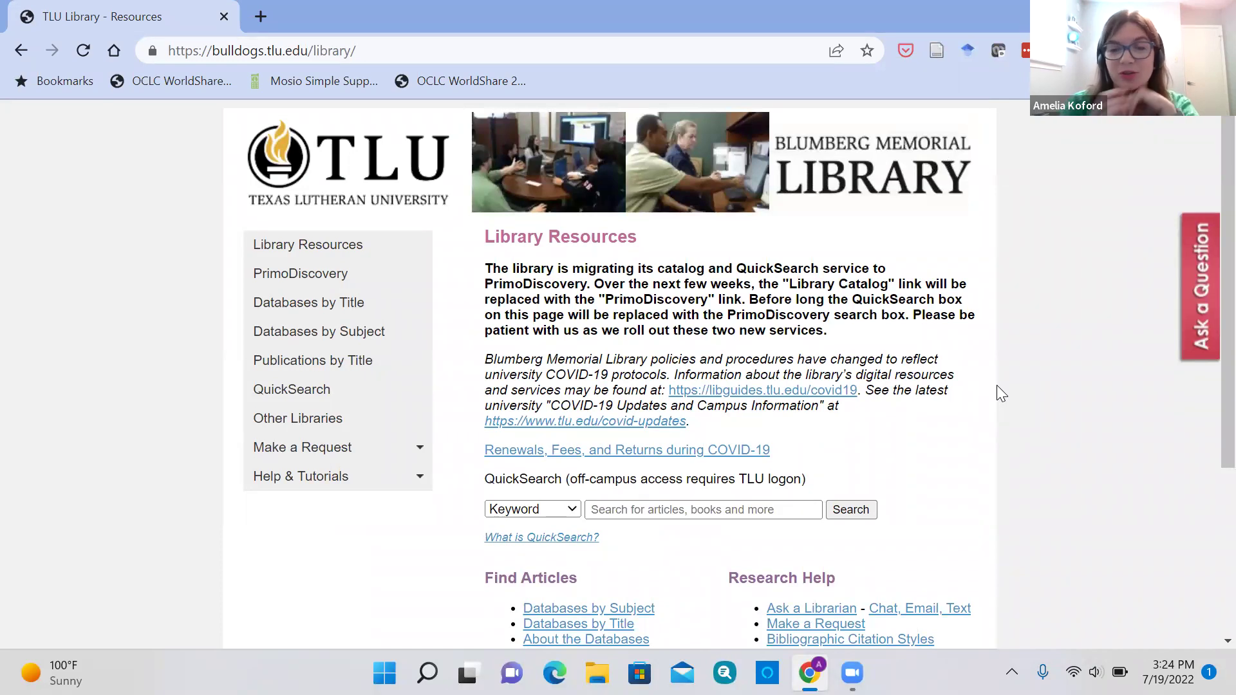
scroll(997, 387, down, 1)
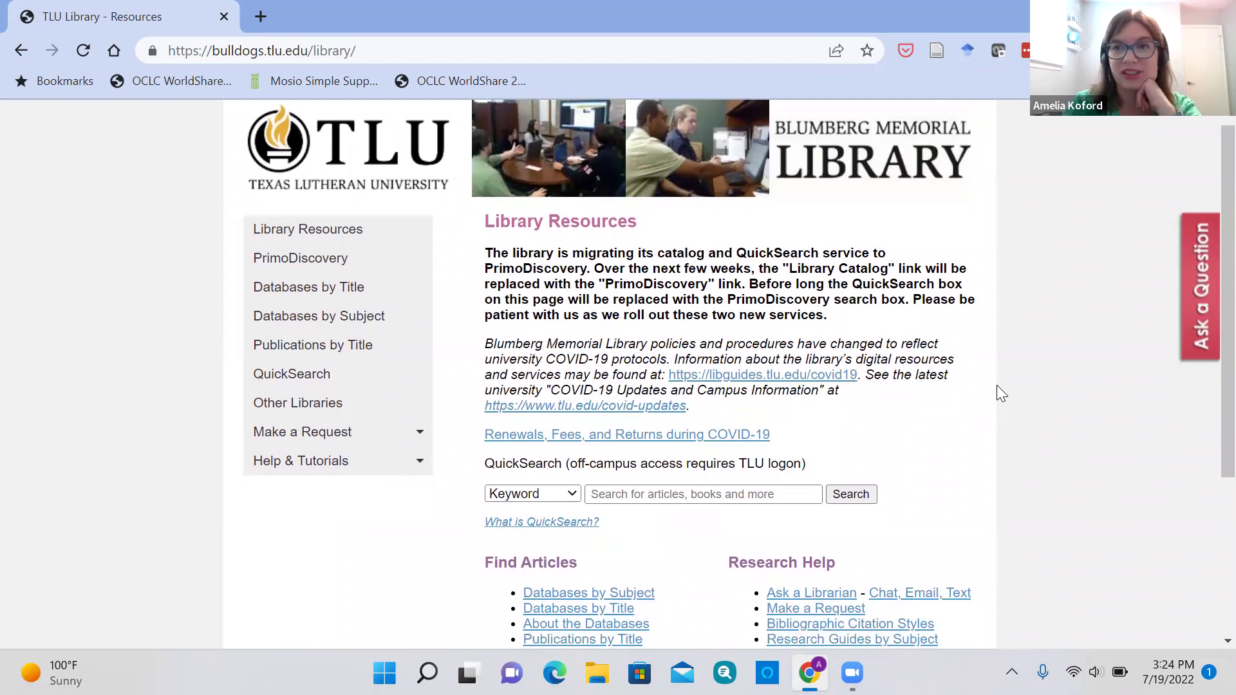
scroll(965, 388, down, 3)
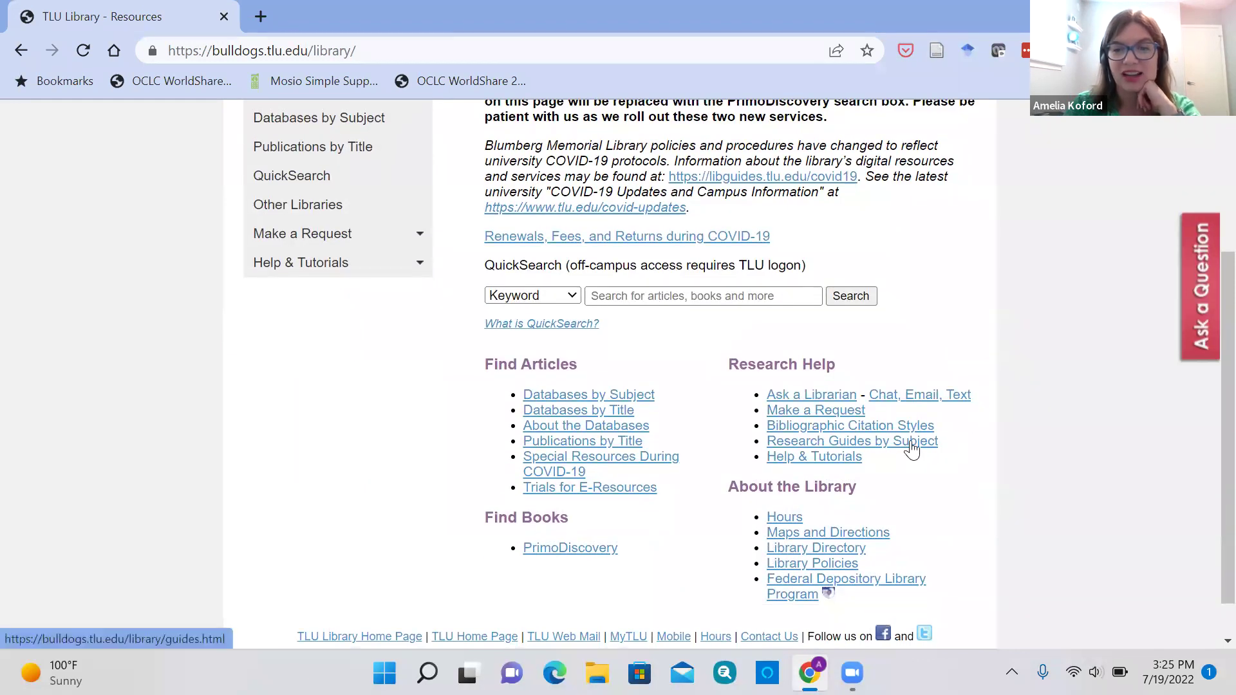
scroll(1073, 464, down, 1)
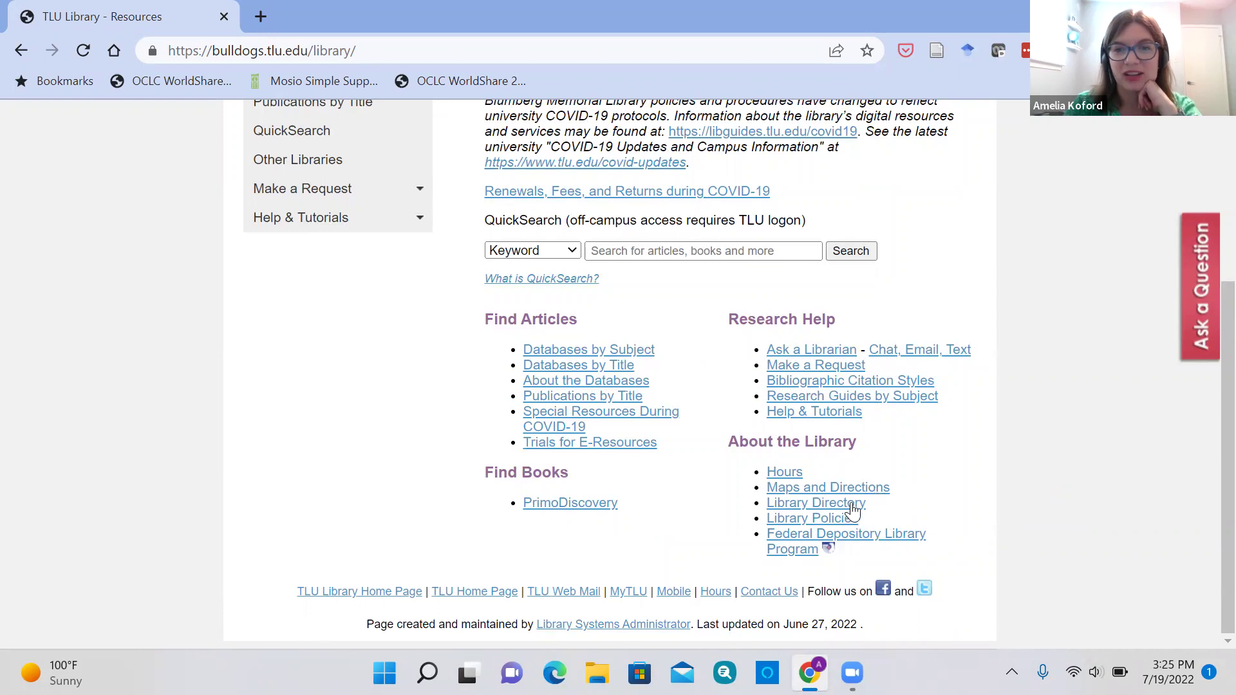
scroll(1053, 498, up, 4)
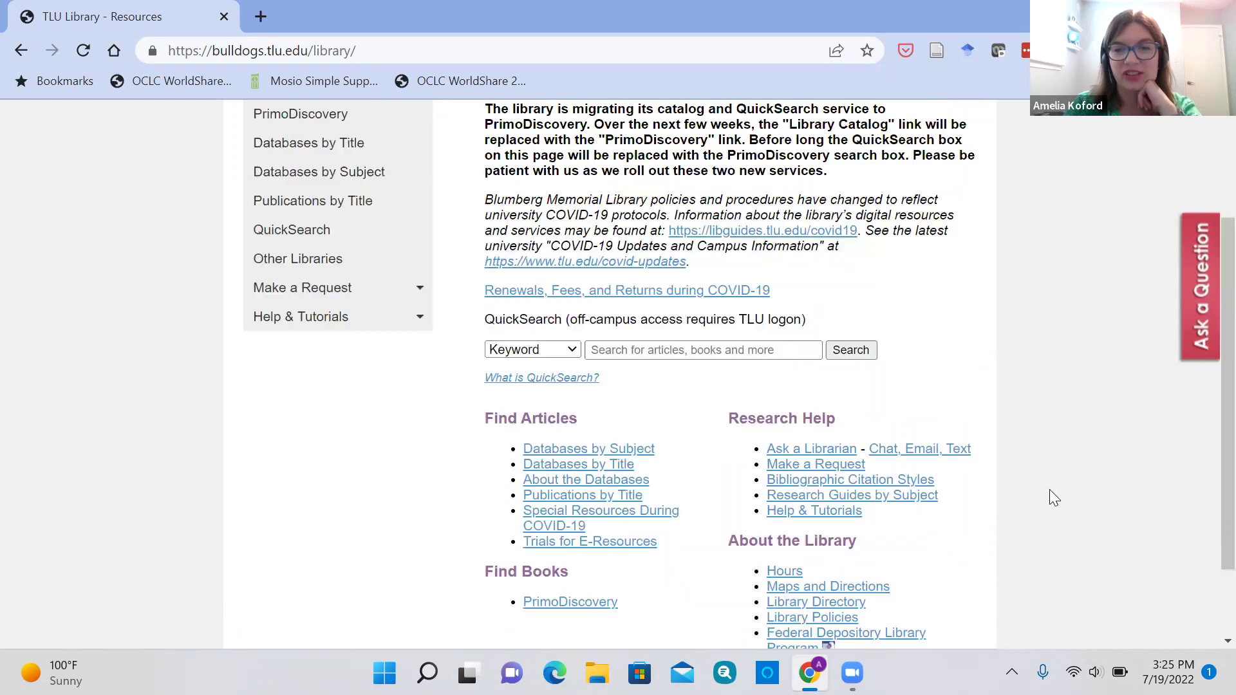